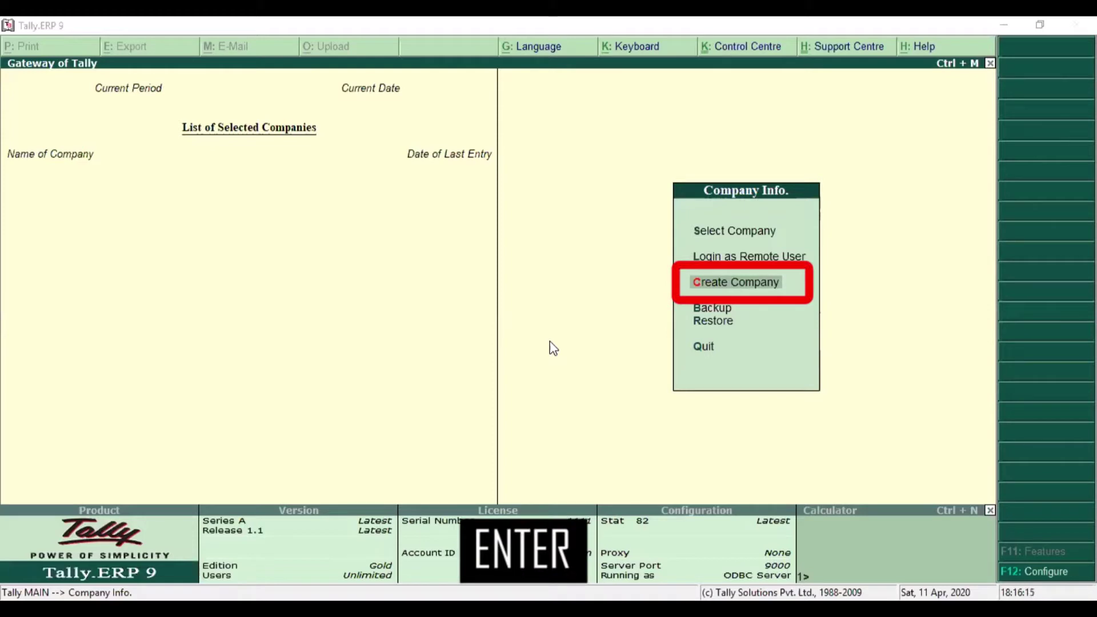
Start creating a company named Future Vision Inventory and keep the same text as its mailing name.
{"action": "left_click", "coordinate": [715, 283]}
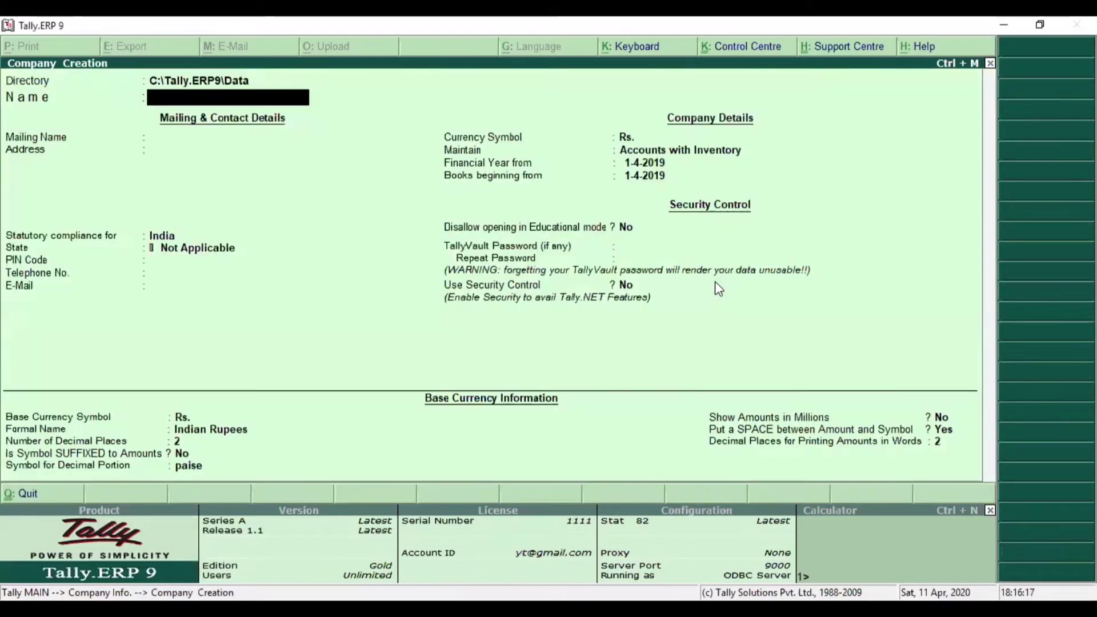
{"action": "type", "text": "Future Vision In"}
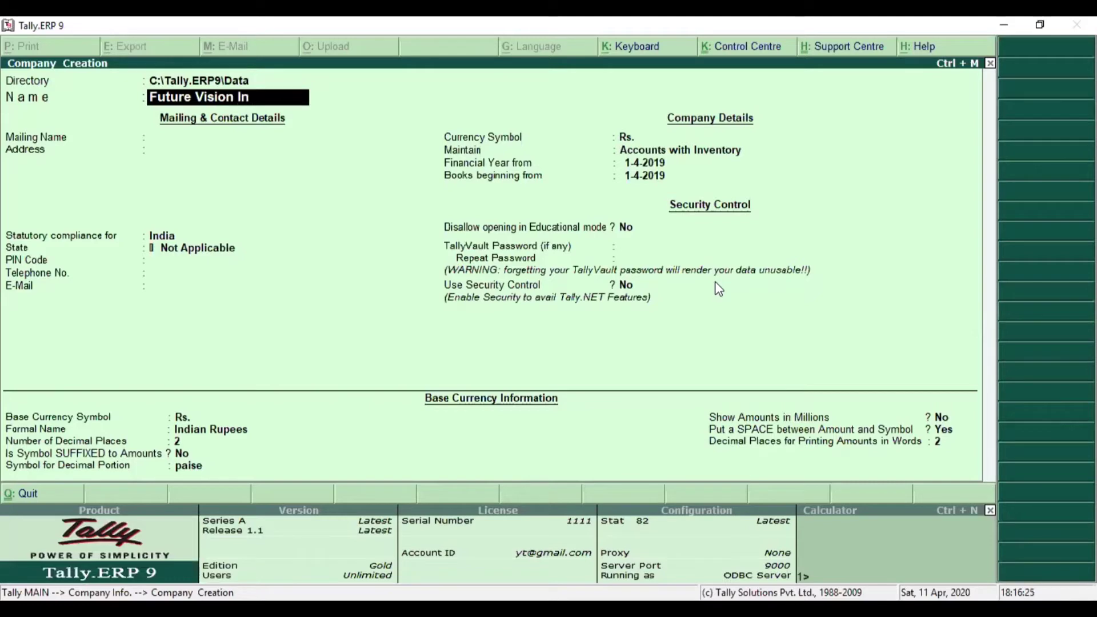
{"action": "type", "text": "ventory"}
{"action": "key", "text": "Return"}
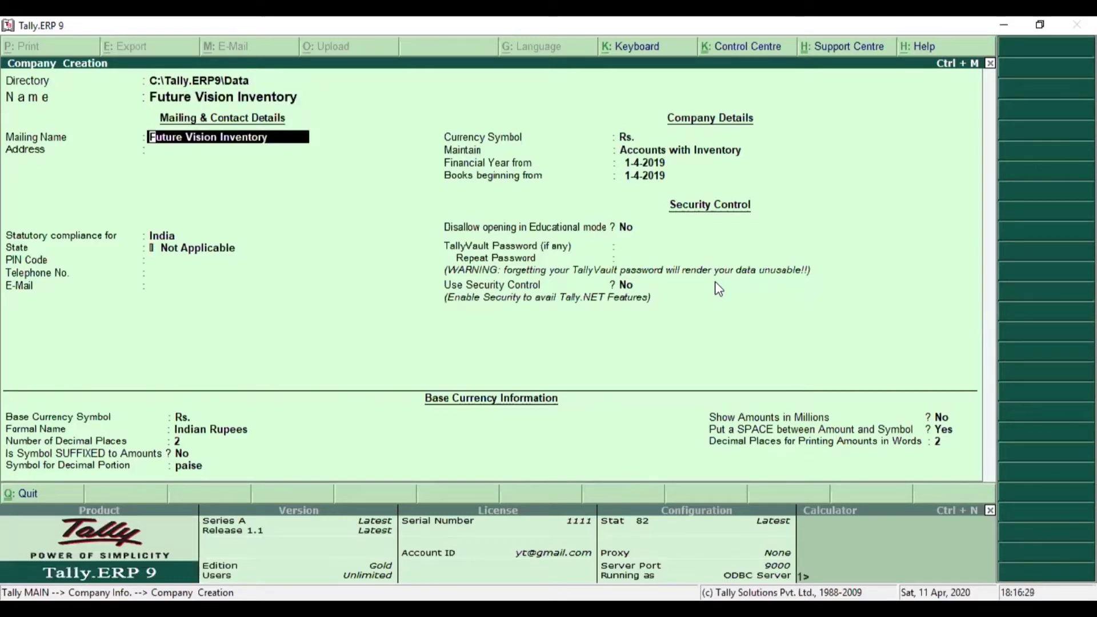
{"action": "key", "text": "Return"}
Leave the company's address and contact details blank, keeping India for statutory compliance, state Not Applicable and currency symbol Rs.
{"action": "key", "text": "Return"}
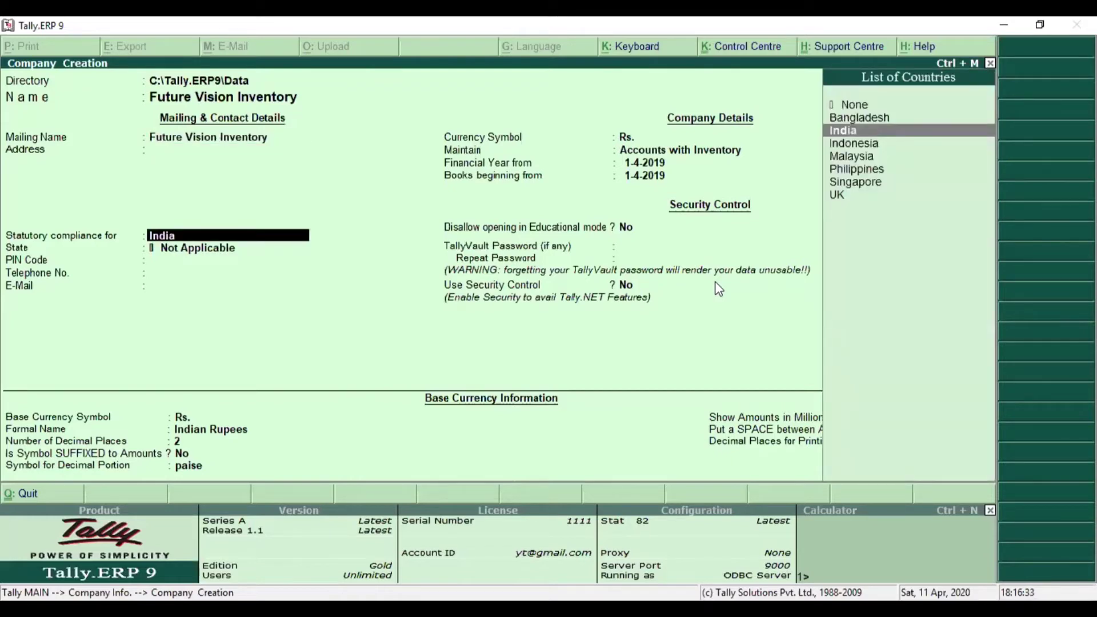
{"action": "key", "text": "Return"}
{"action": "key", "text": "Return"}
{"action": "key", "text": "Return"}
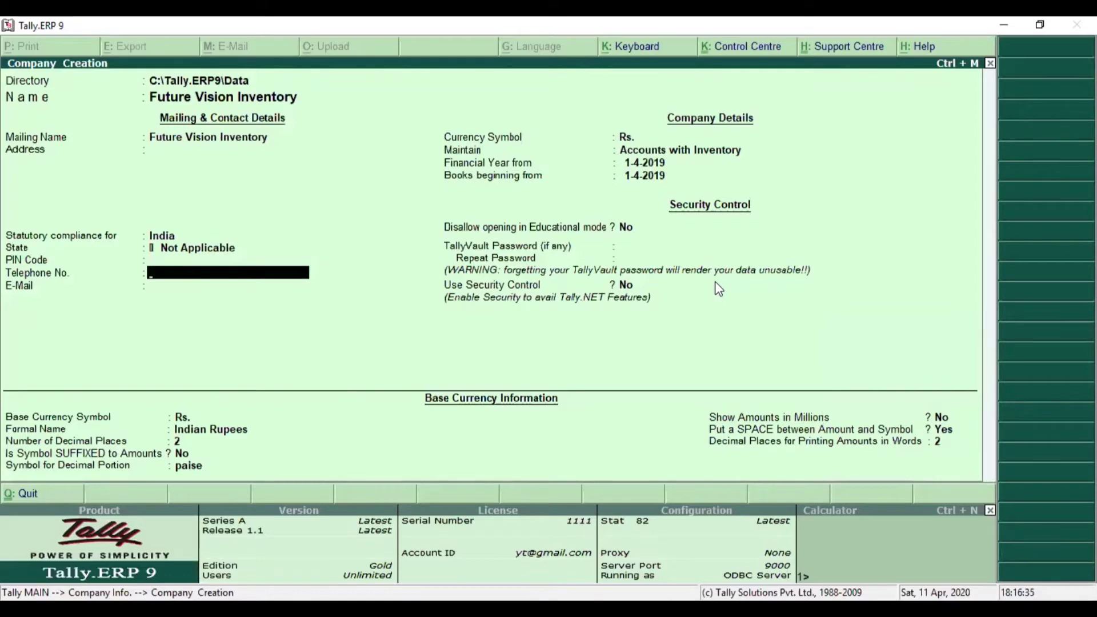
{"action": "key", "text": "Return"}
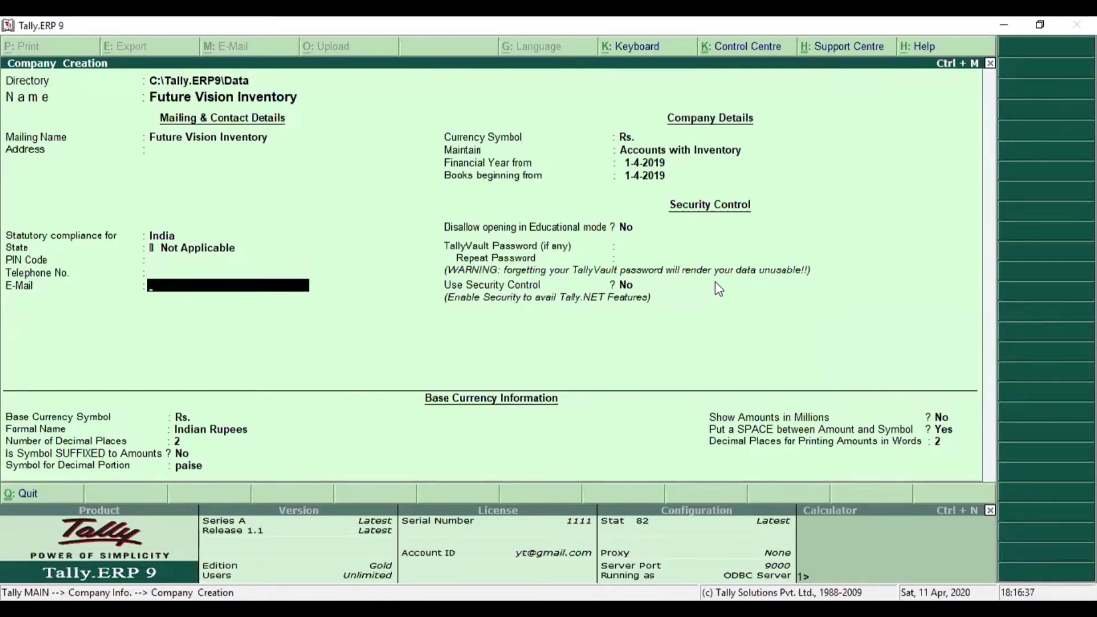
{"action": "key", "text": "Return"}
{"action": "key", "text": "Return"}
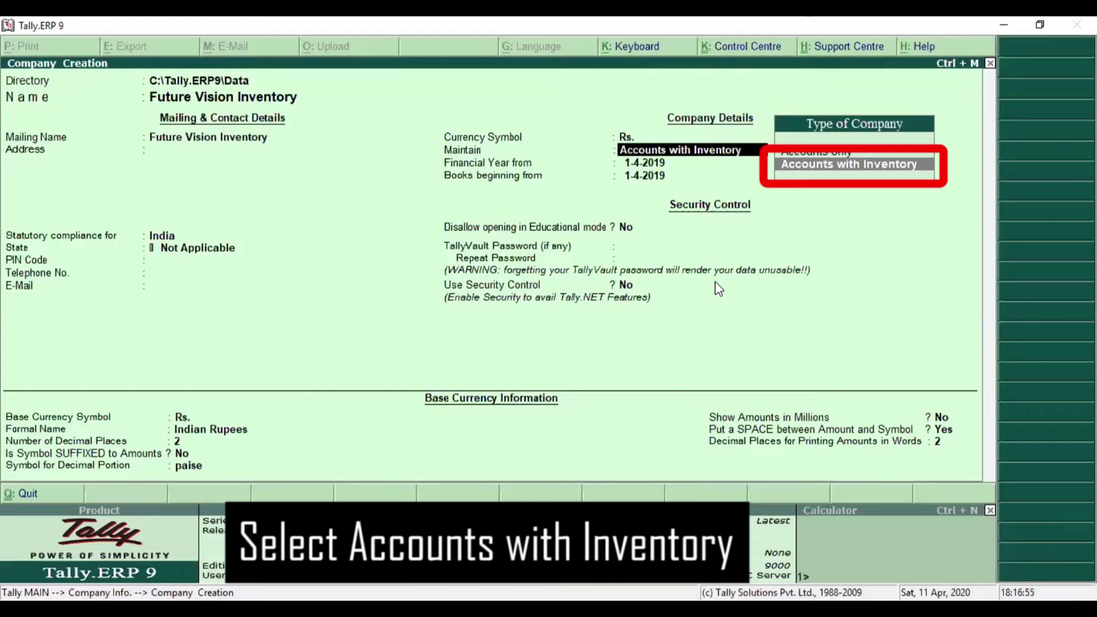
Maintain Accounts with Inventory, keep 1-4-2019 as financial year start and the default security and currency settings, and save the company.
{"action": "key", "text": "Return"}
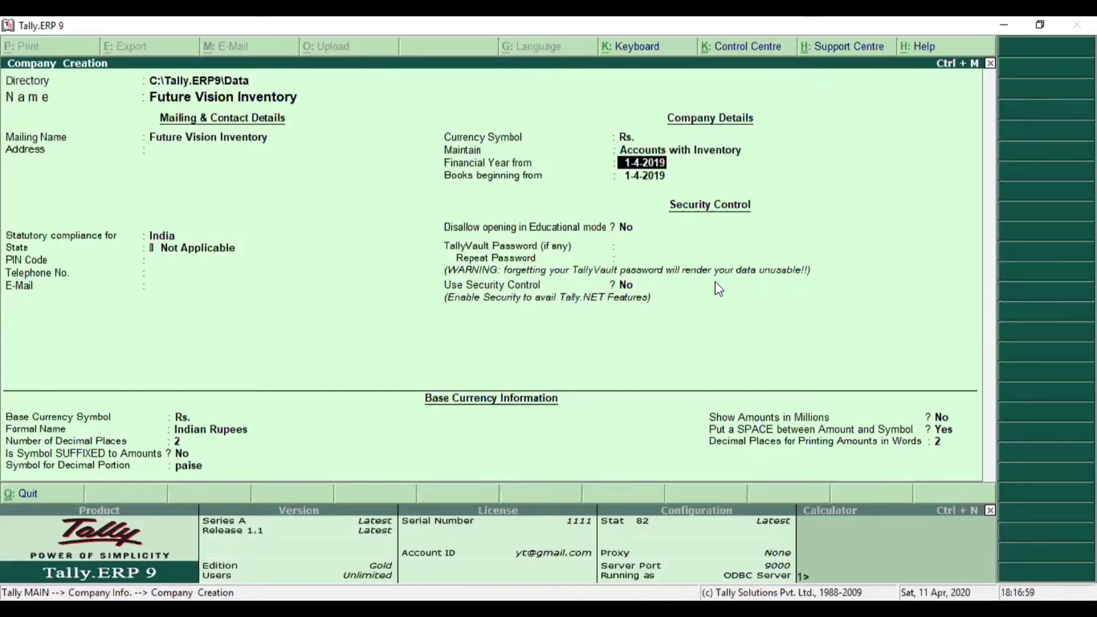
{"action": "key", "text": "Return"}
{"action": "key", "text": "Return"}
{"action": "key", "text": "Return"}
{"action": "key", "text": "Return"}
{"action": "key", "text": "Return"}
{"action": "key", "text": "Return"}
{"action": "key", "text": "Return"}
{"action": "key", "text": "Return"}
{"action": "key", "text": "Return"}
{"action": "key", "text": "Return"}
{"action": "key", "text": "Return"}
{"action": "key", "text": "Return"}
{"action": "key", "text": "Return"}
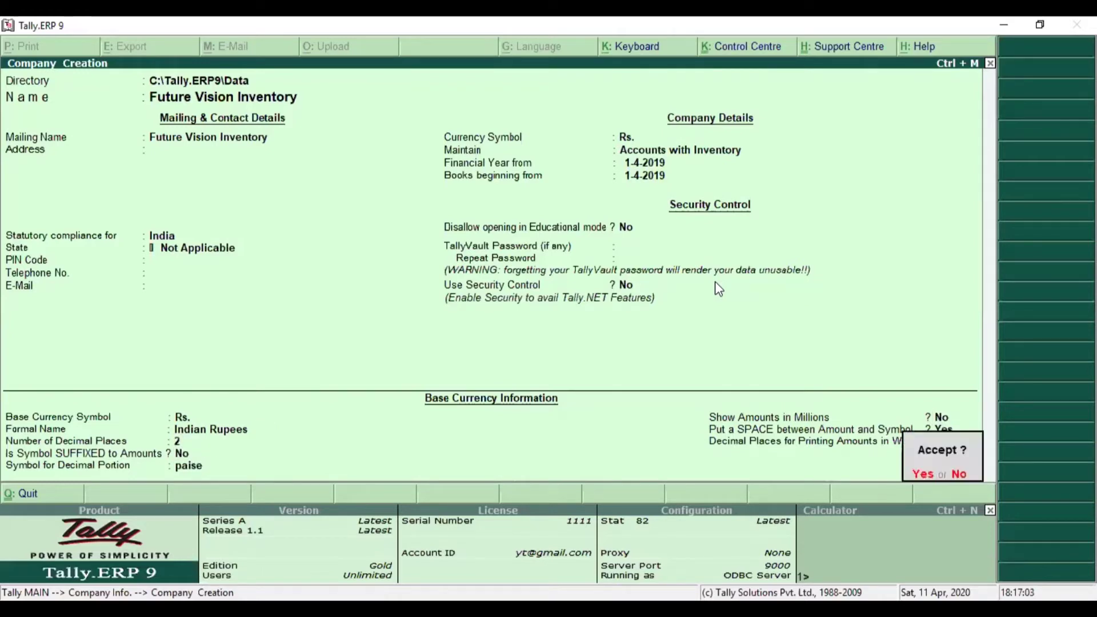
{"action": "key", "text": "Return"}
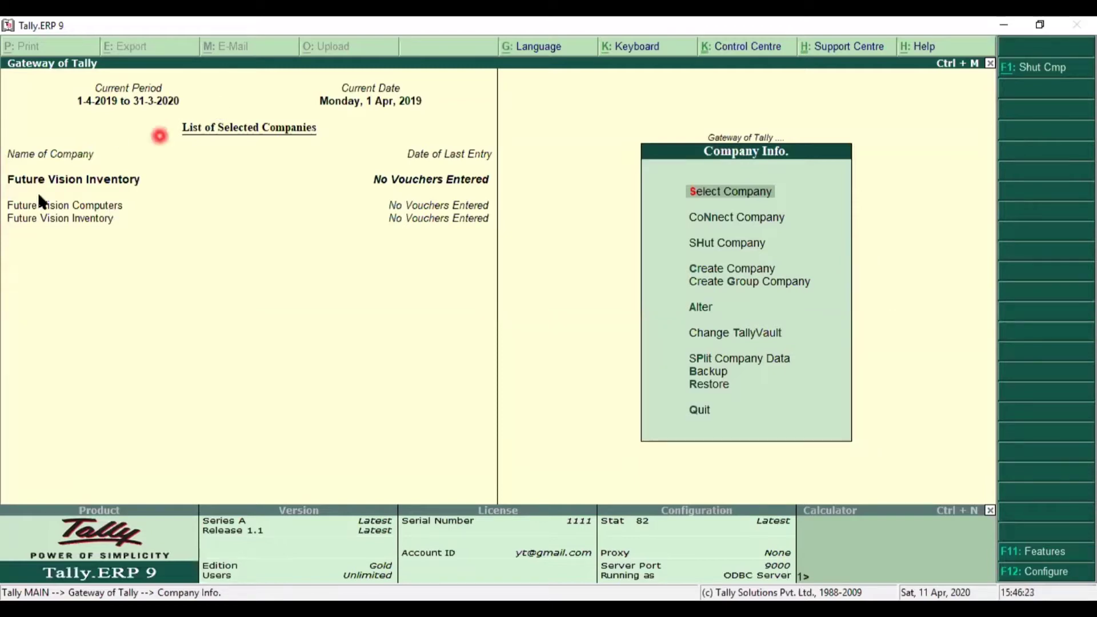
{"action": "left_click", "coordinate": [92, 189]}
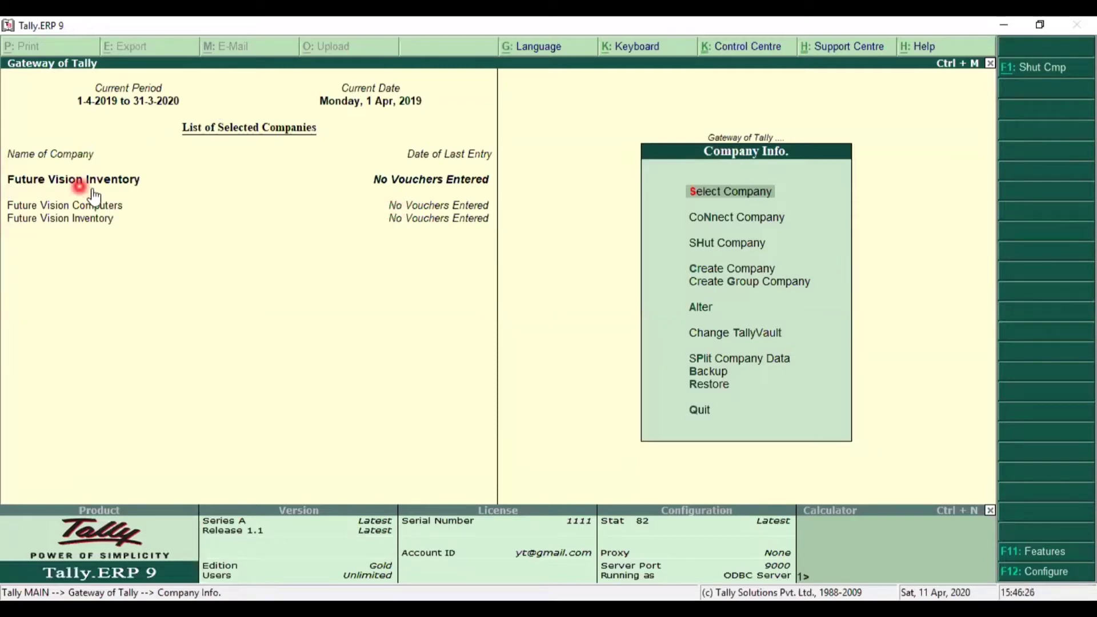
{"action": "left_click", "coordinate": [311, 206]}
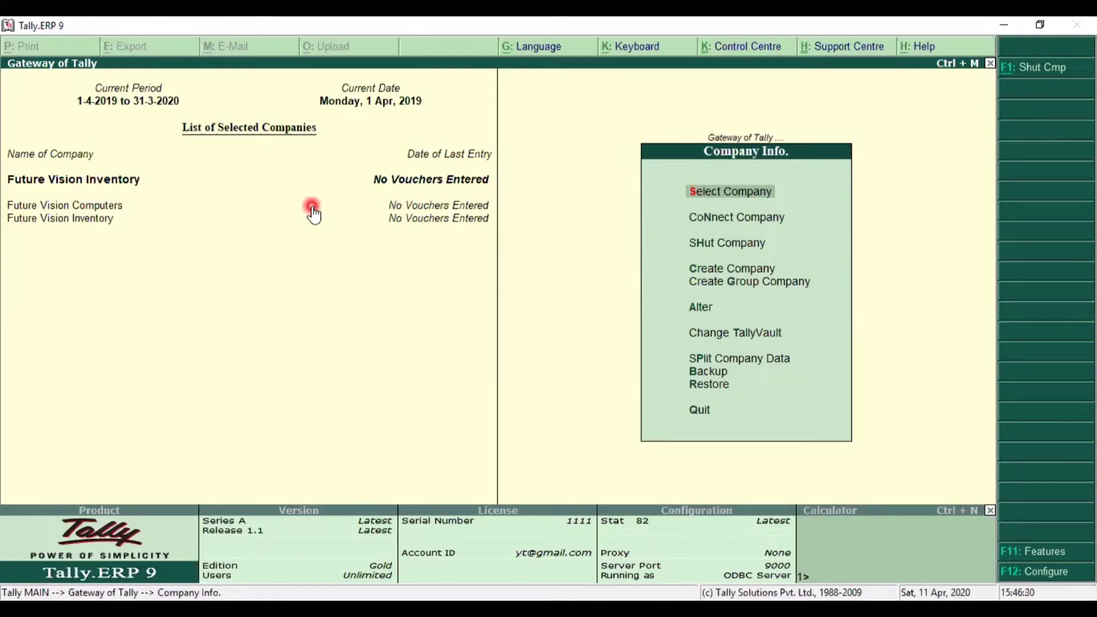
Leave the company information and open the inventory masters of Future Vision Inventory.
{"action": "key", "text": "Escape"}
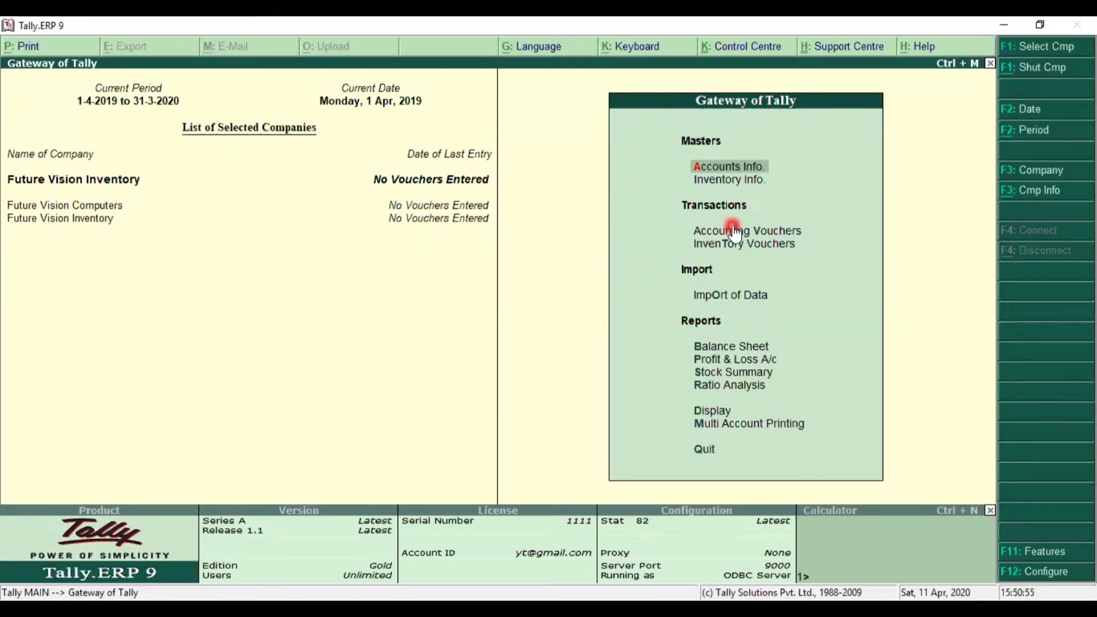
{"action": "left_click", "coordinate": [738, 186]}
{"action": "left_click", "coordinate": [737, 183]}
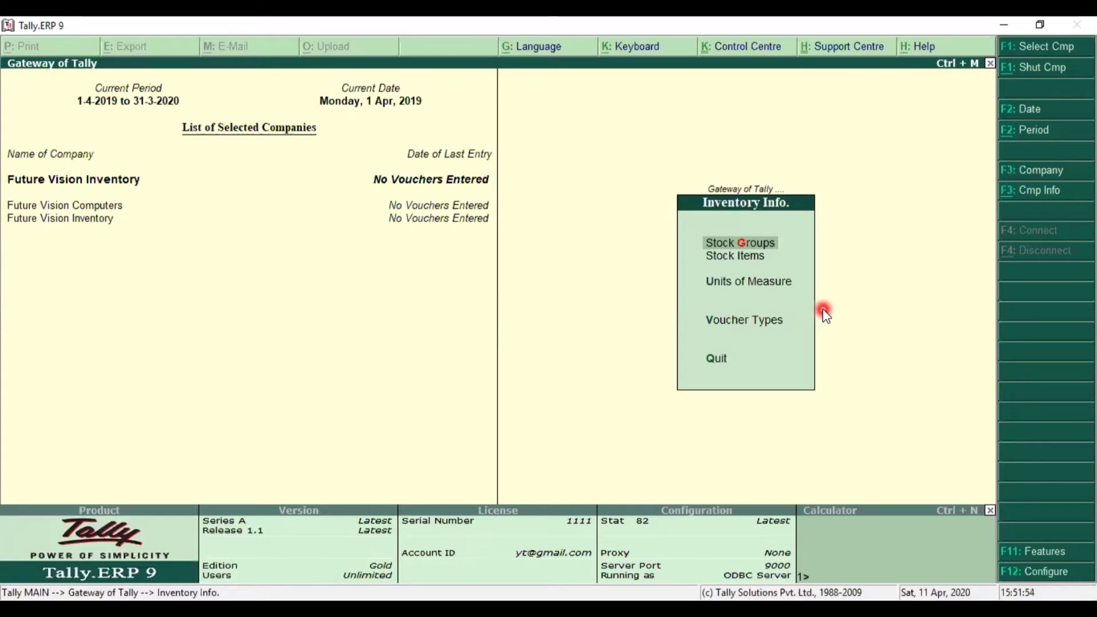
{"action": "key", "text": "Down"}
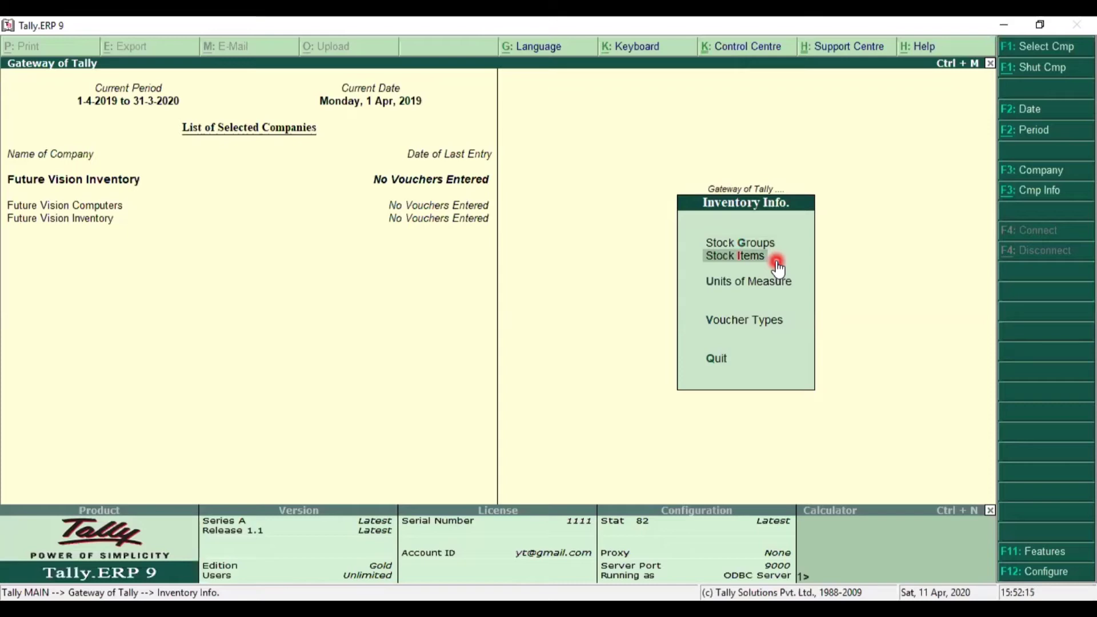
{"action": "key", "text": "Down"}
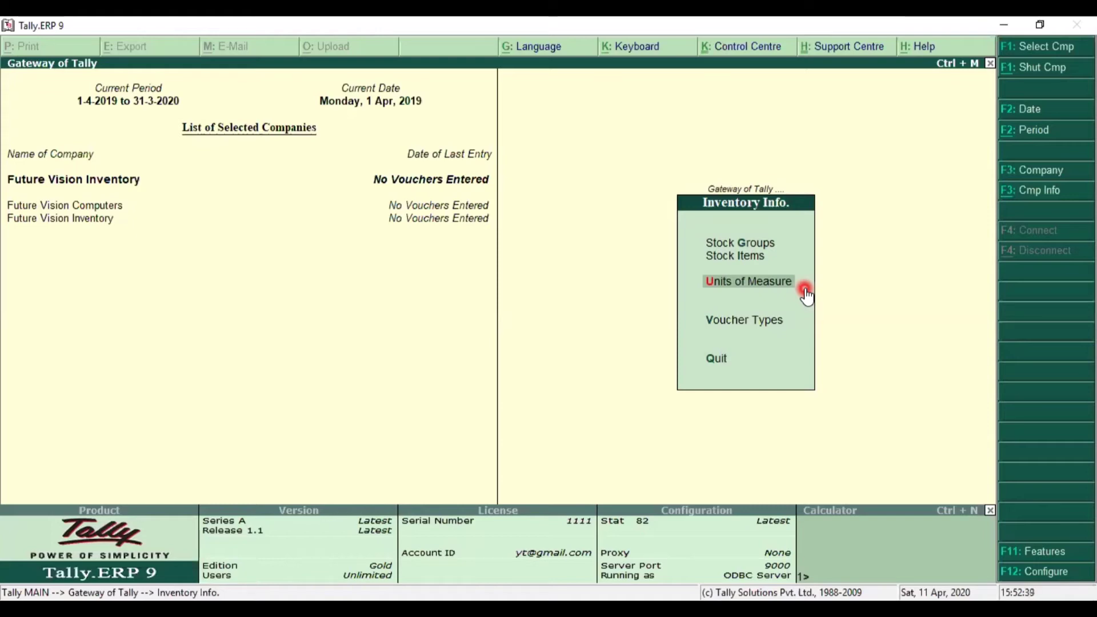
{"action": "key", "text": "Up"}
{"action": "key", "text": "Up"}
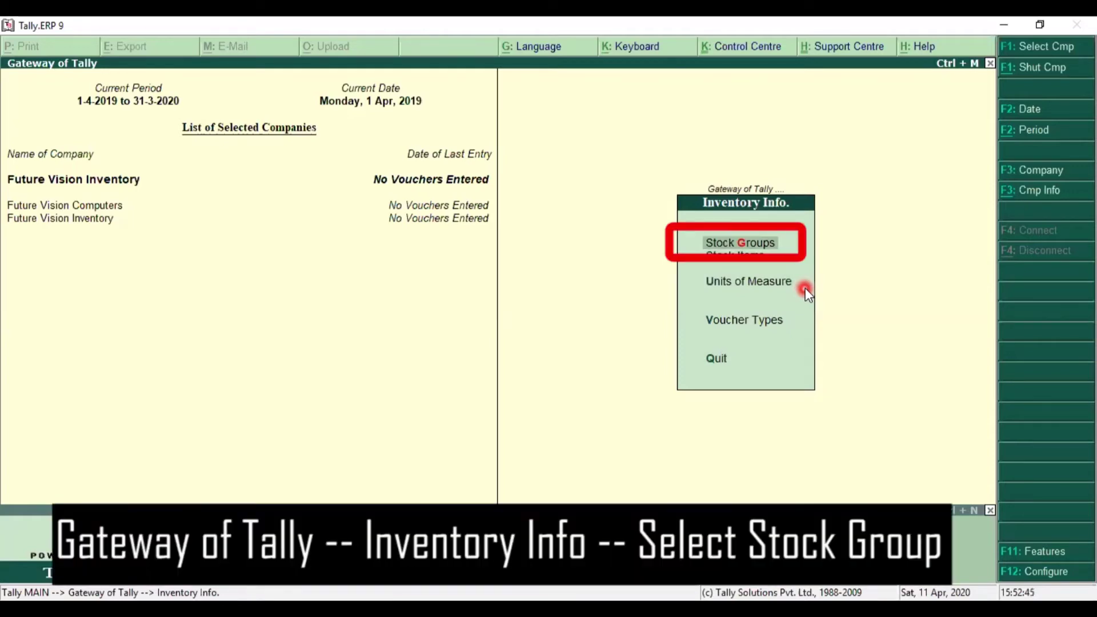
Create a single stock group named Stationary under Primary, save it and return to the inventory masters.
{"action": "key", "text": "Return"}
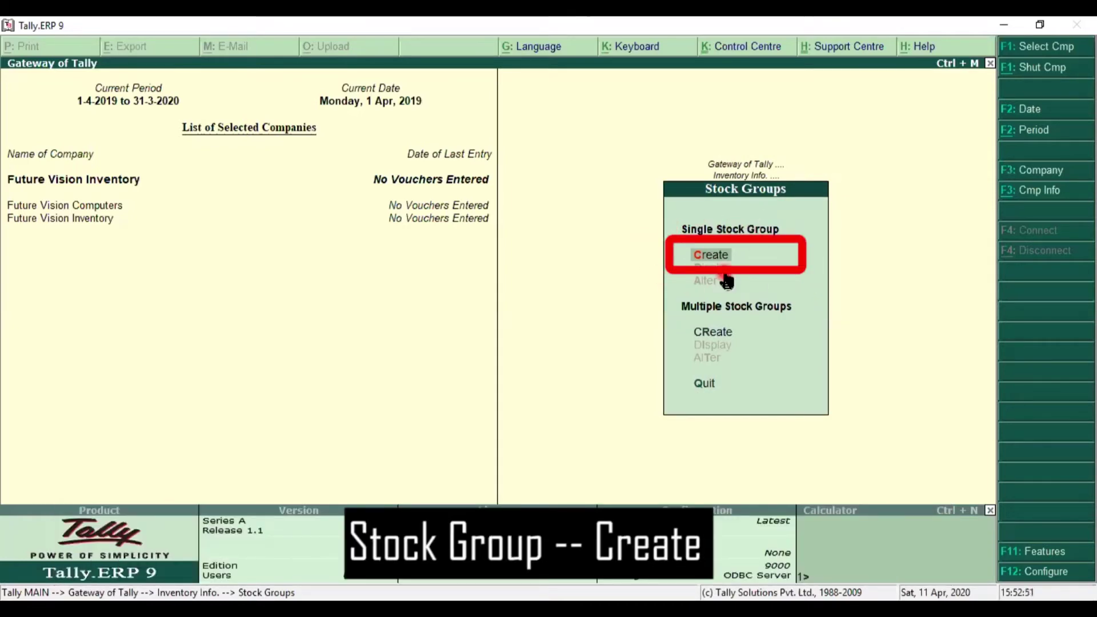
{"action": "key", "text": "Return"}
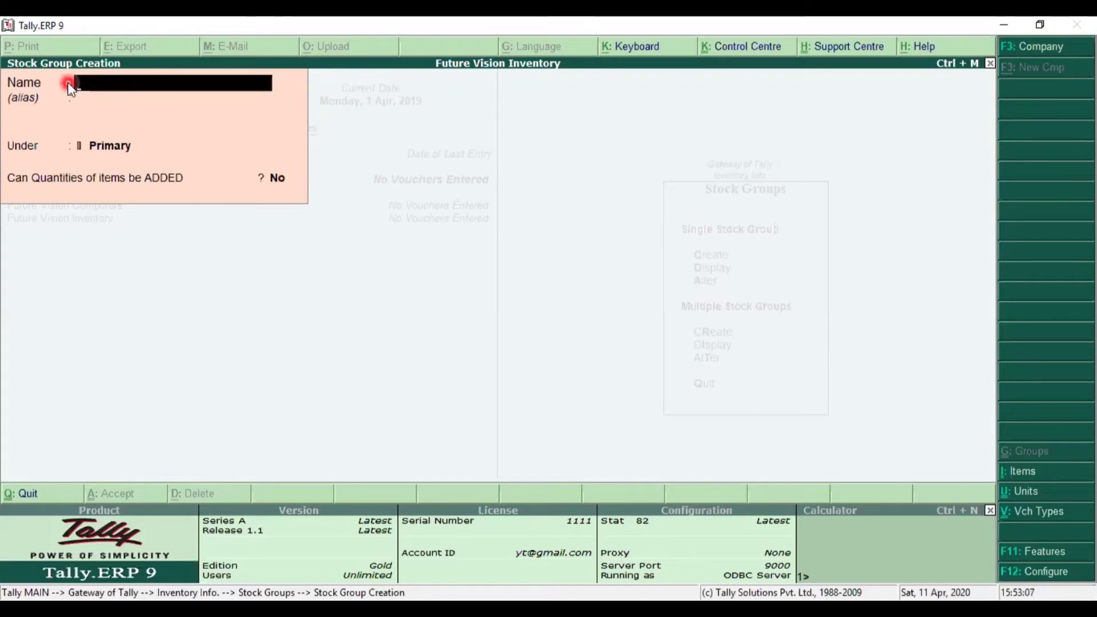
{"action": "type", "text": "S"}
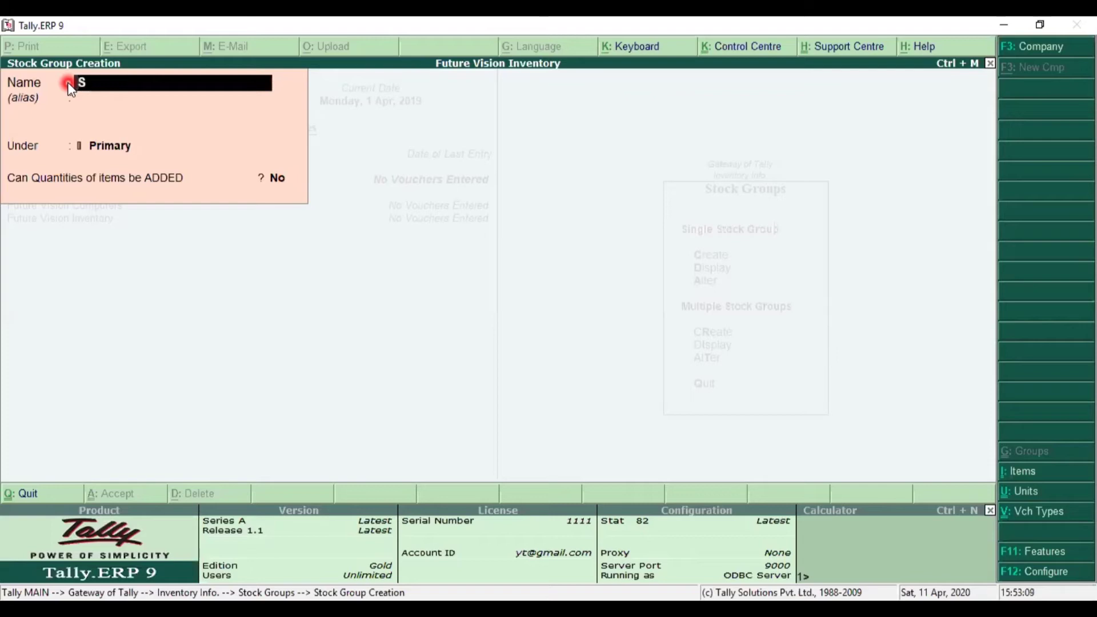
{"action": "type", "text": "tationary"}
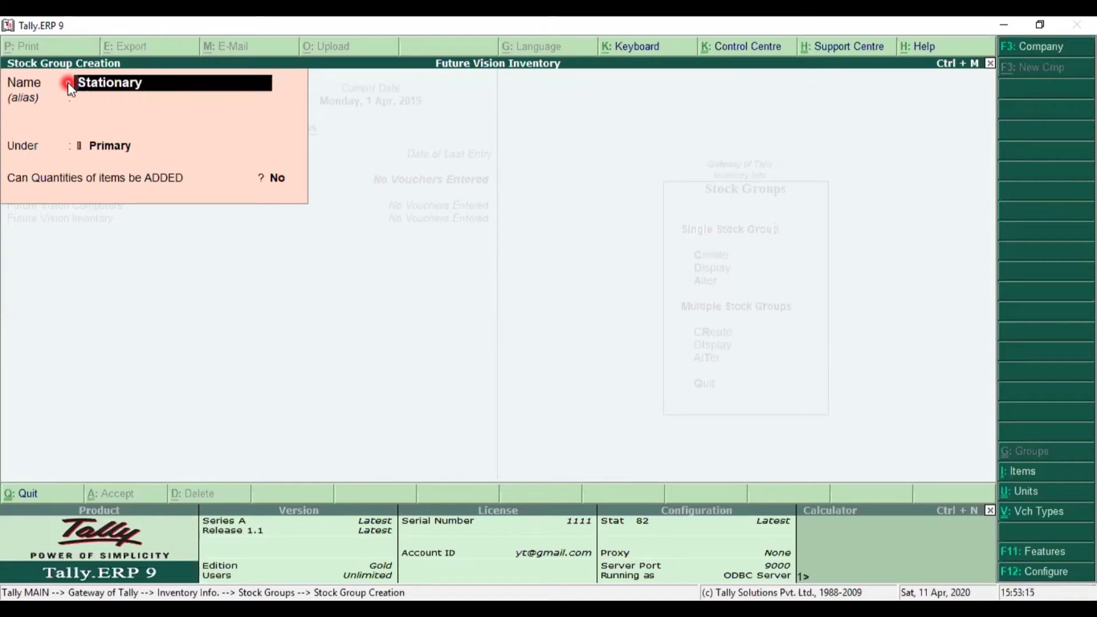
{"action": "key", "text": "Return"}
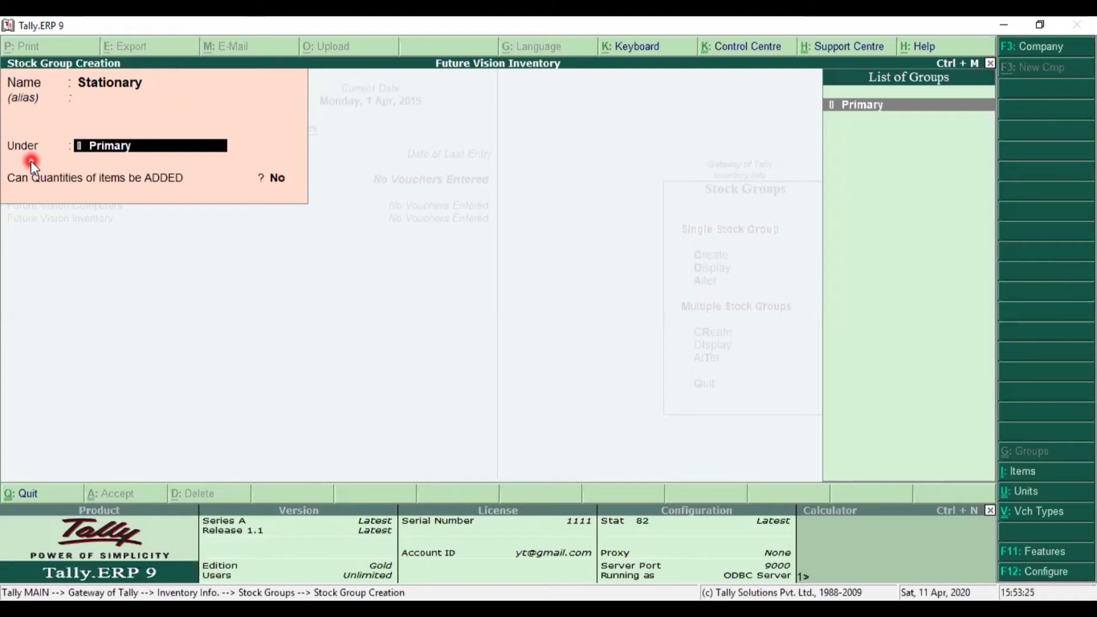
{"action": "key", "text": "Return"}
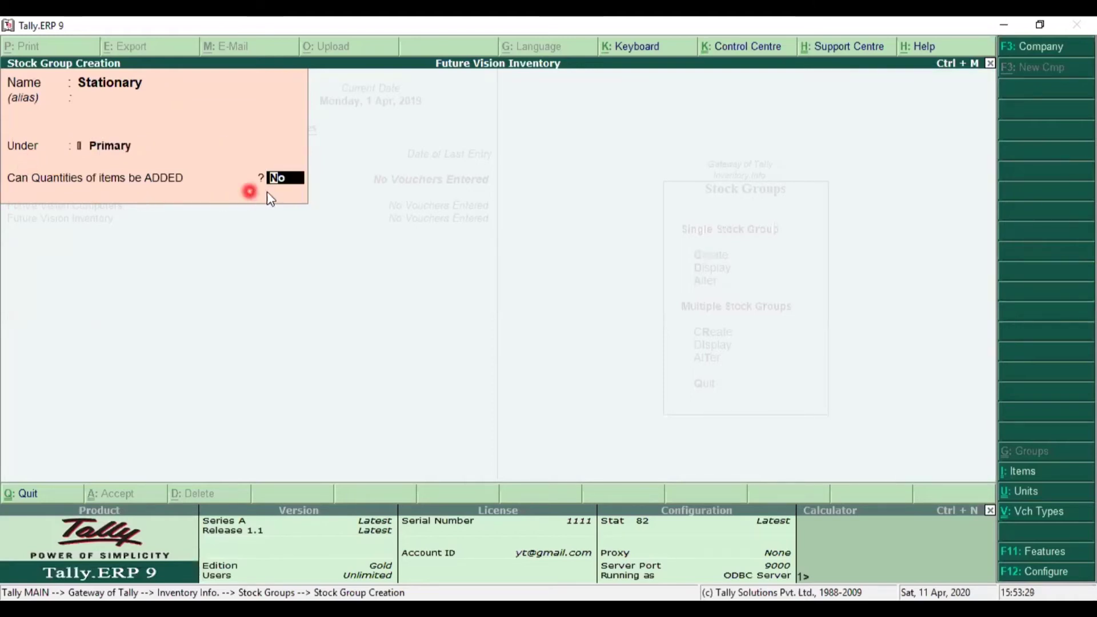
{"action": "type", "text": "ye"}
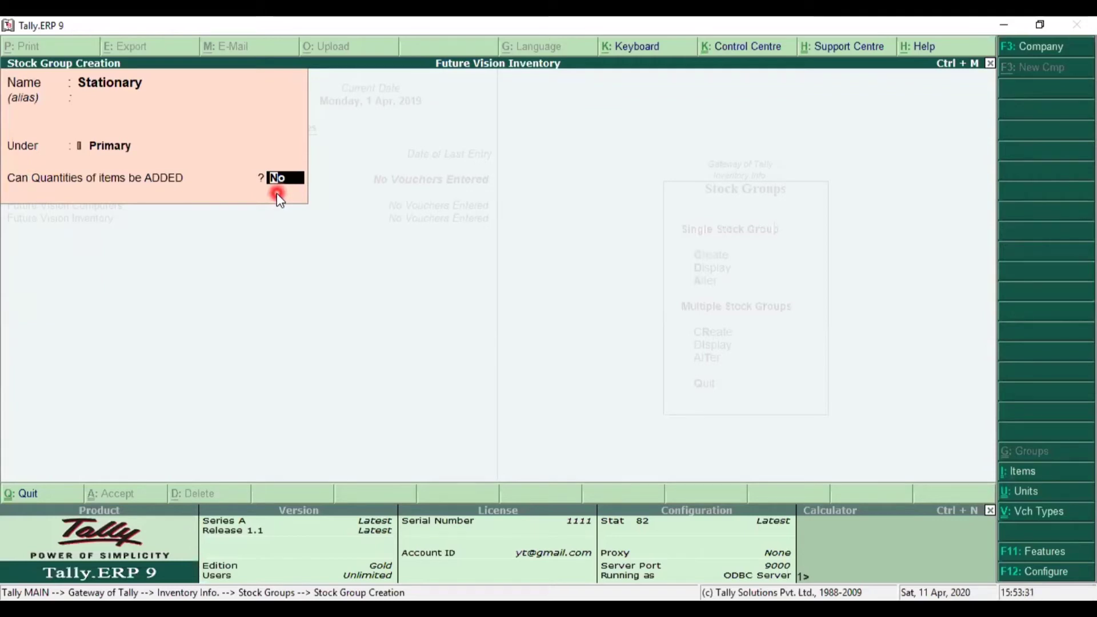
{"action": "key", "text": "Return"}
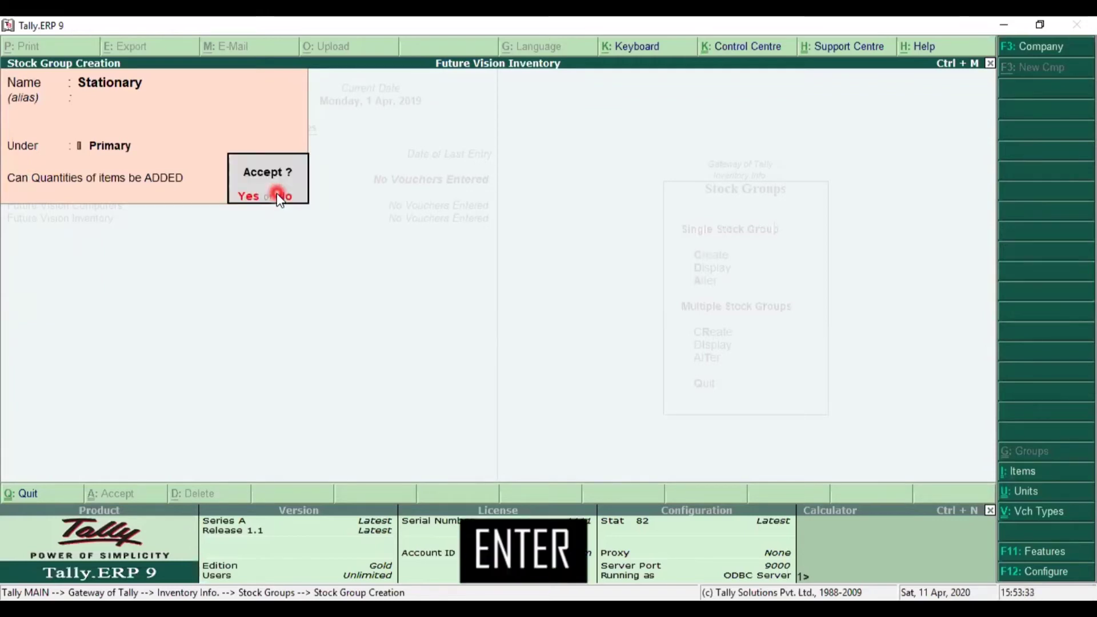
{"action": "key", "text": "Return"}
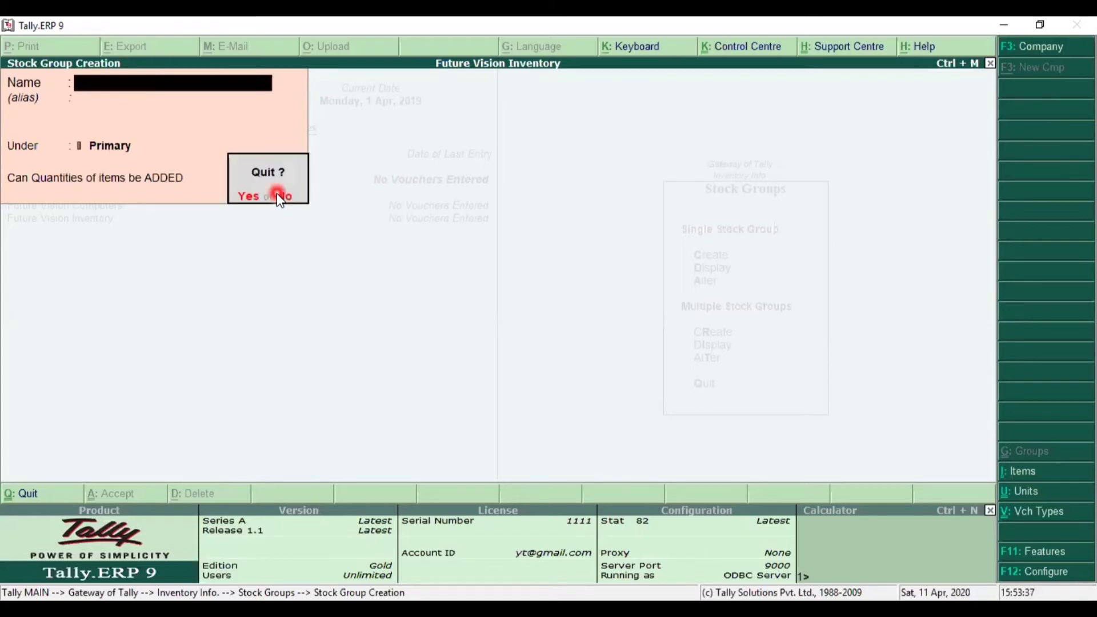
{"action": "key", "text": "Escape"}
{"action": "key", "text": "Escape"}
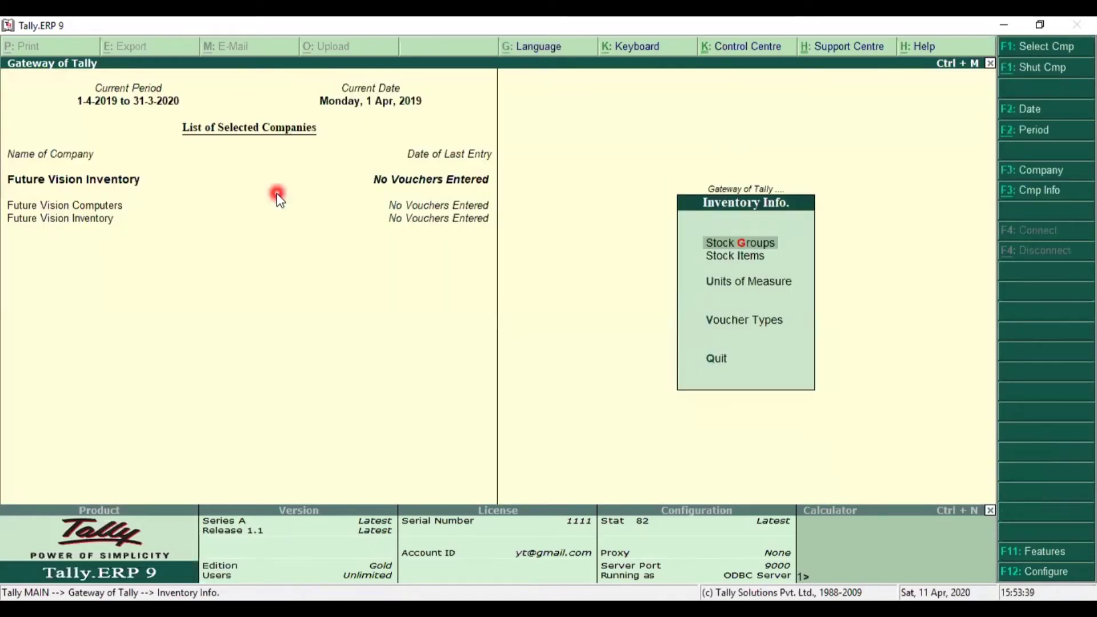
Create a simple unit of measure with symbol pcs, formal name Pieces and 0 decimal places, save it and return to the inventory masters.
{"action": "key", "text": "Down"}
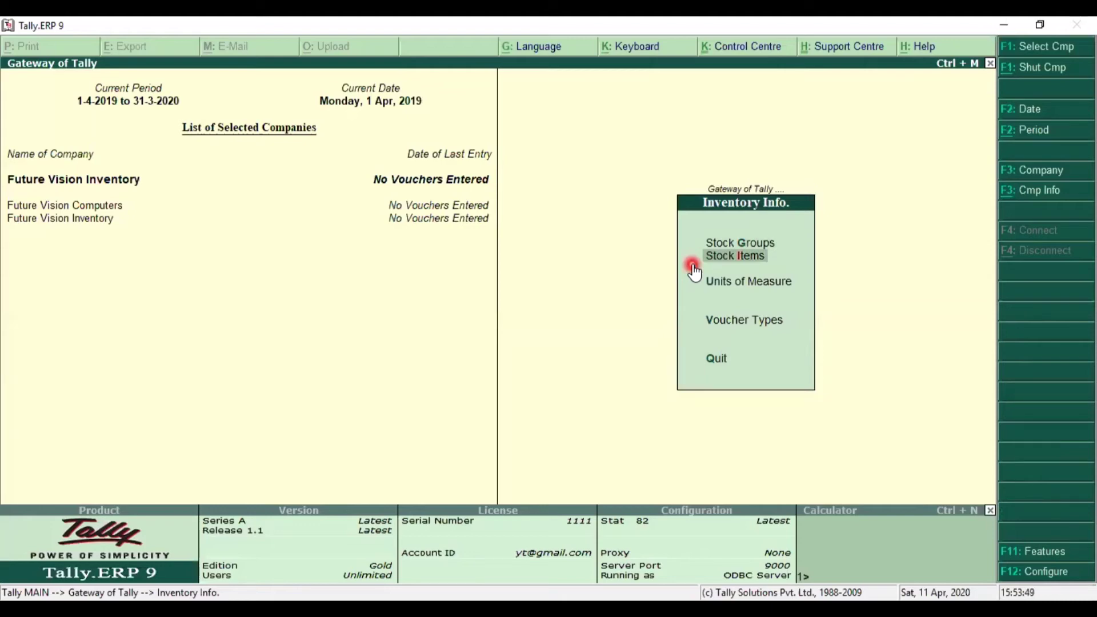
{"action": "key", "text": "Down"}
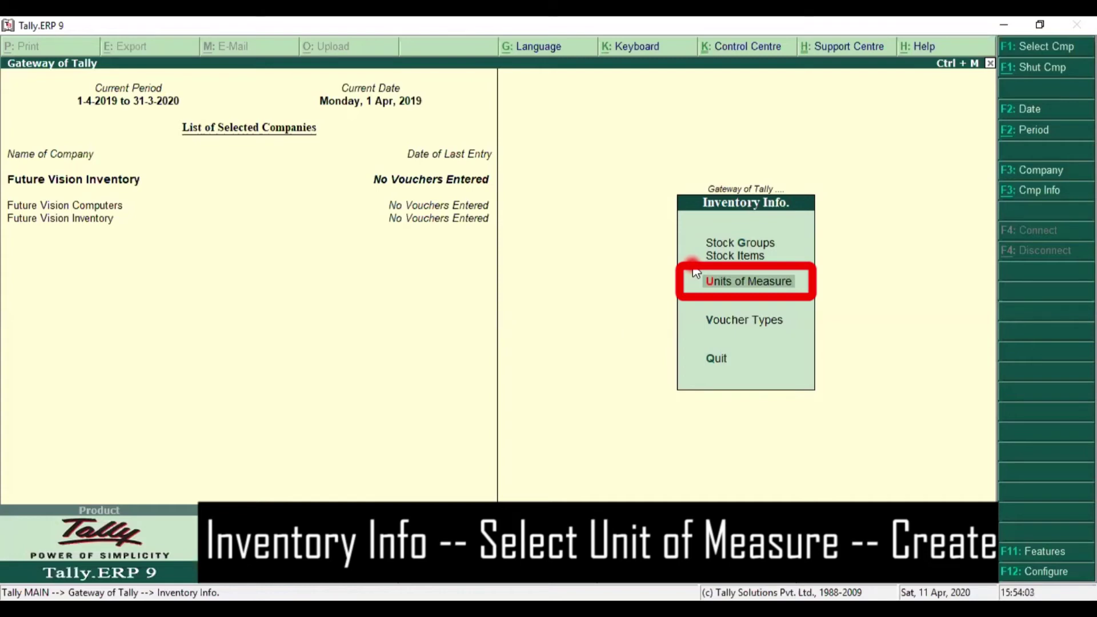
{"action": "left_click", "coordinate": [693, 267]}
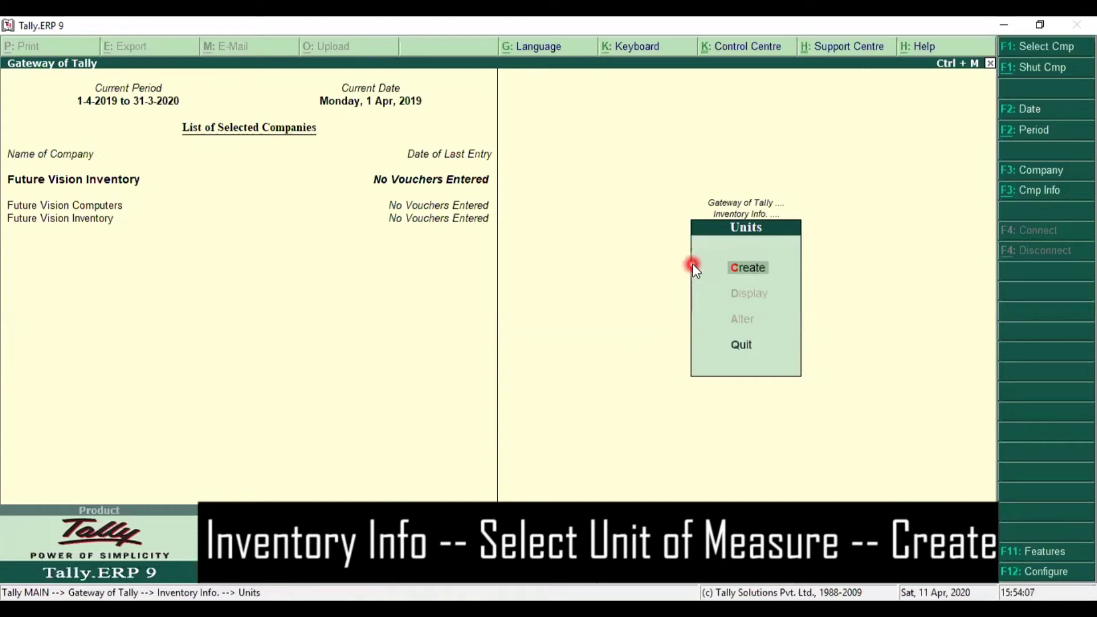
{"action": "left_click", "coordinate": [694, 268]}
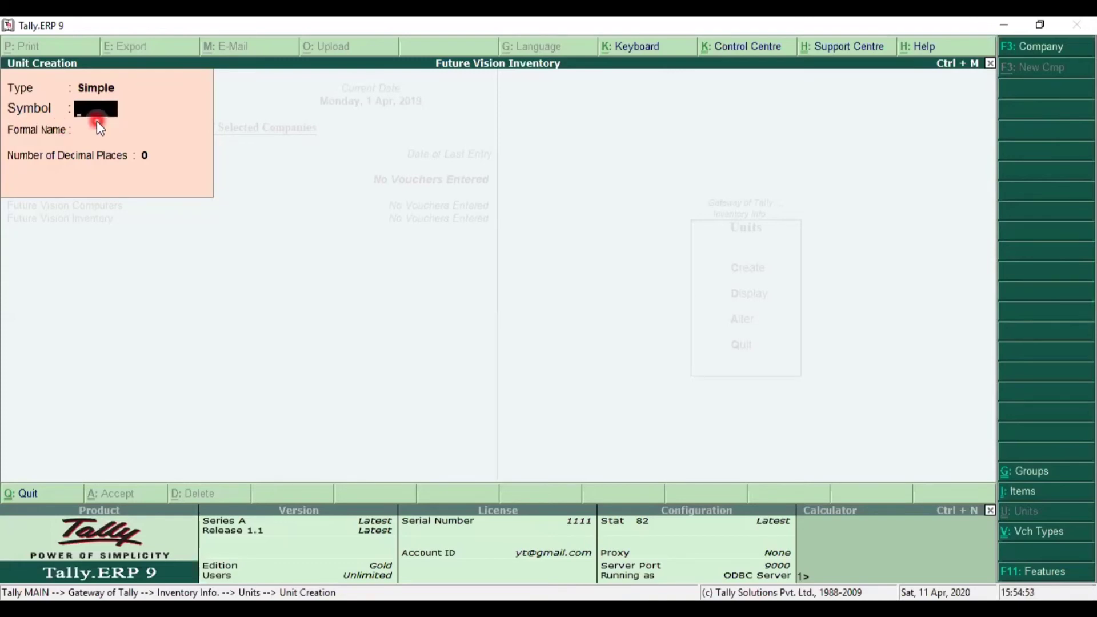
{"action": "type", "text": "pcs"}
{"action": "key", "text": "Return"}
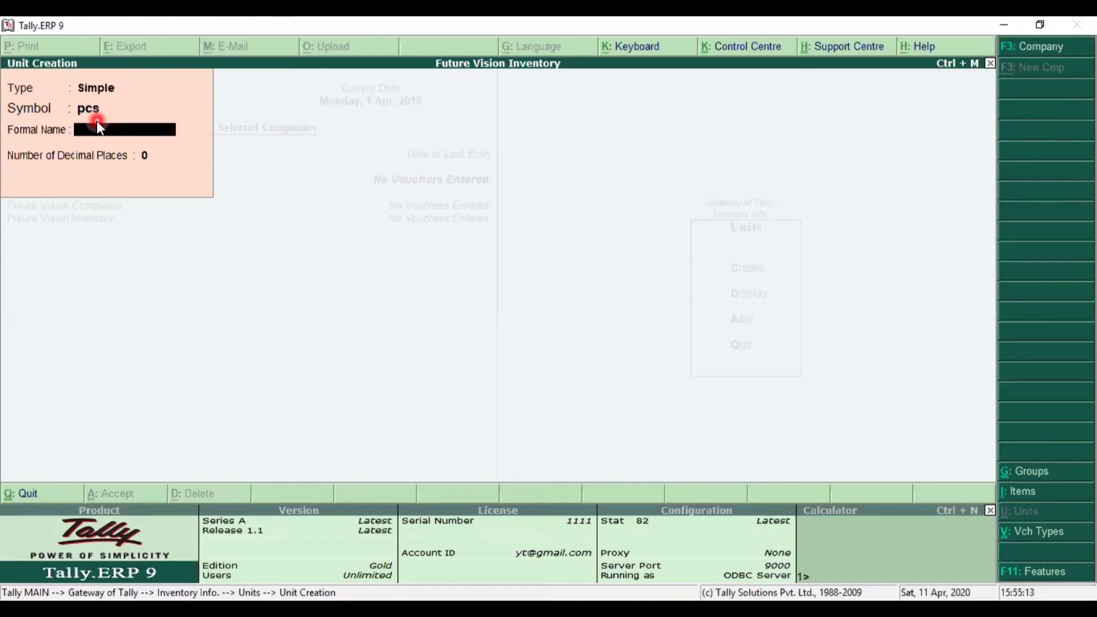
{"action": "type", "text": "Pieces"}
{"action": "left_click", "coordinate": [96, 200]}
{"action": "key", "text": "Return"}
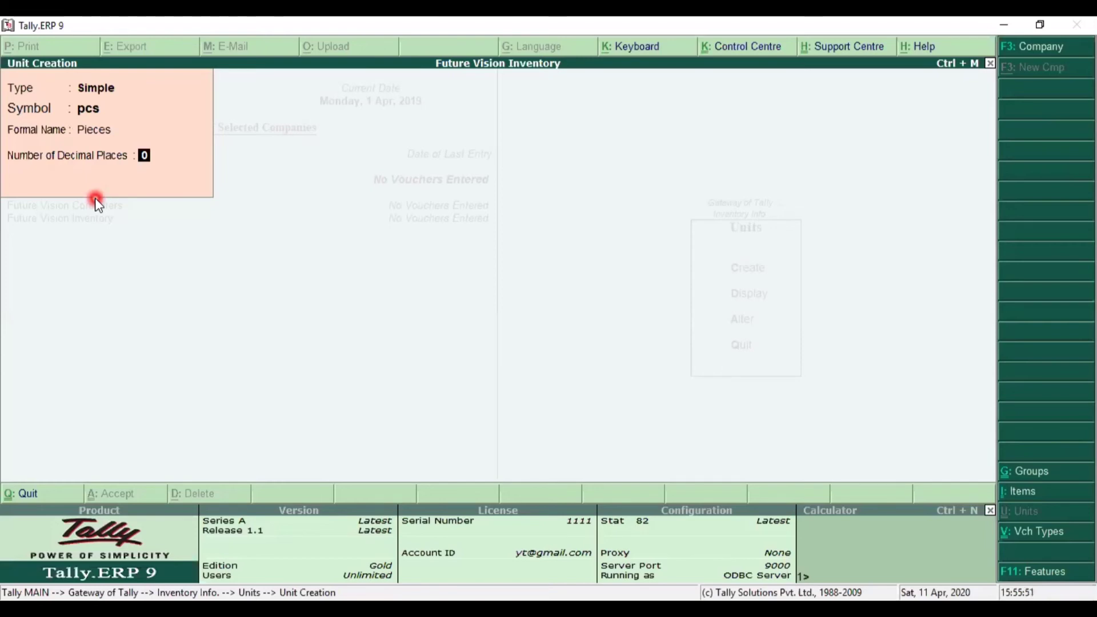
{"action": "key", "text": "Return"}
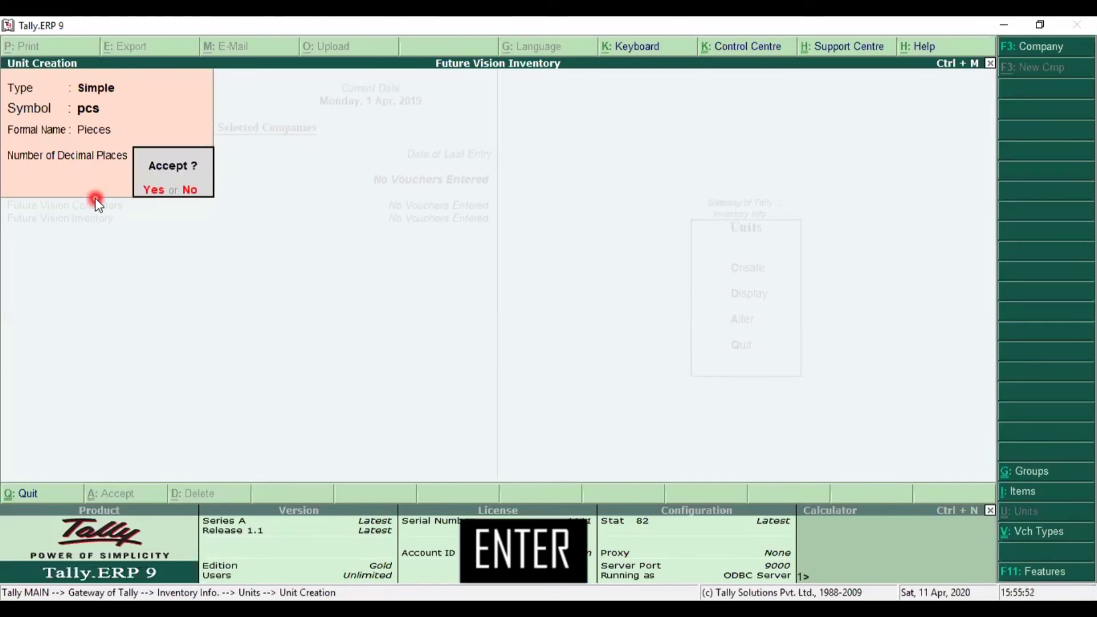
{"action": "key", "text": "Return"}
{"action": "key", "text": "Escape"}
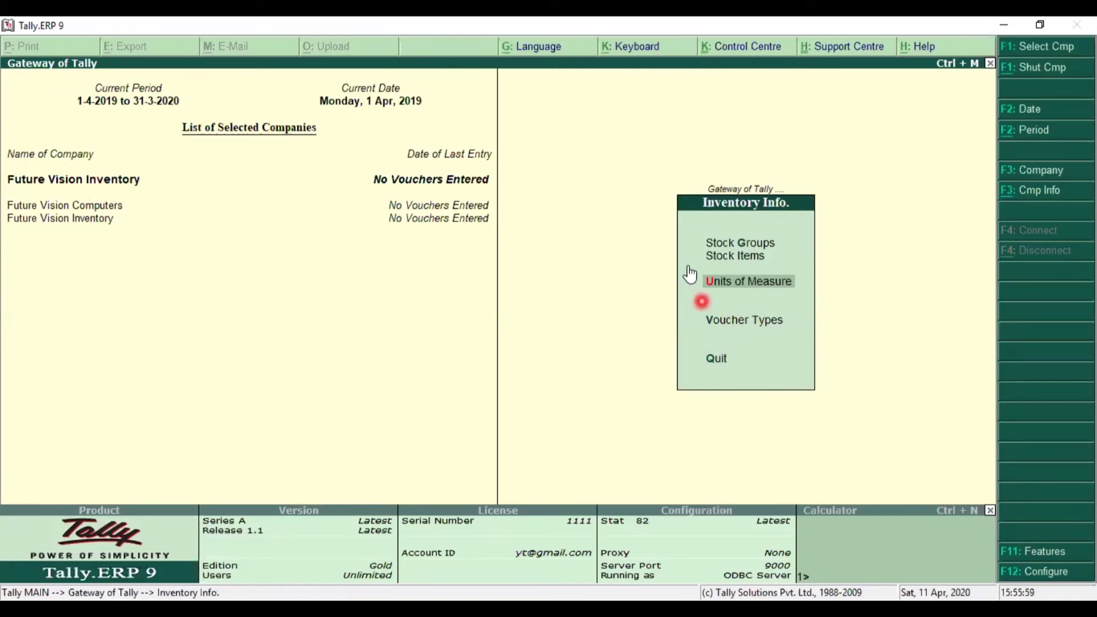
Start a single stock item named Books with no alias and place it under the Stationary group.
{"action": "key", "text": "Up"}
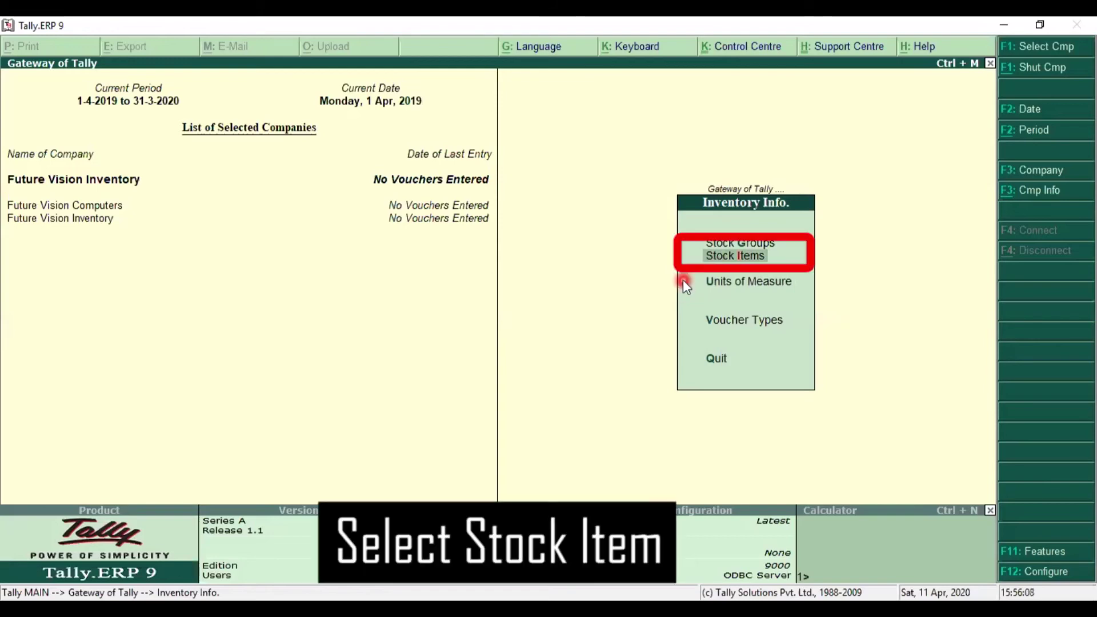
{"action": "key", "text": "Return"}
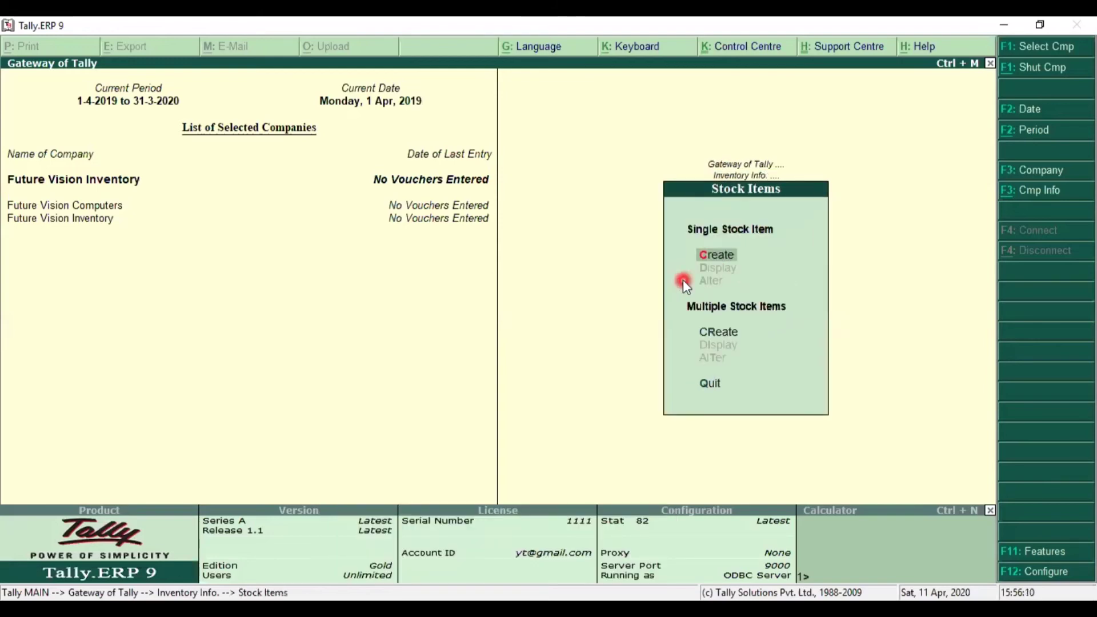
{"action": "key", "text": "Return"}
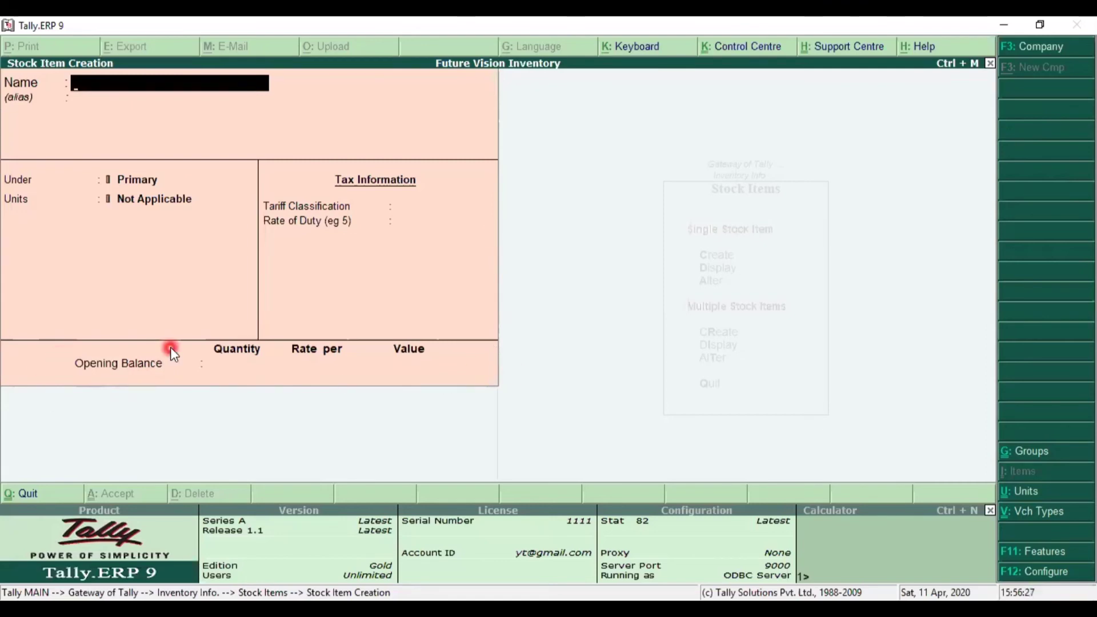
{"action": "type", "text": "Books"}
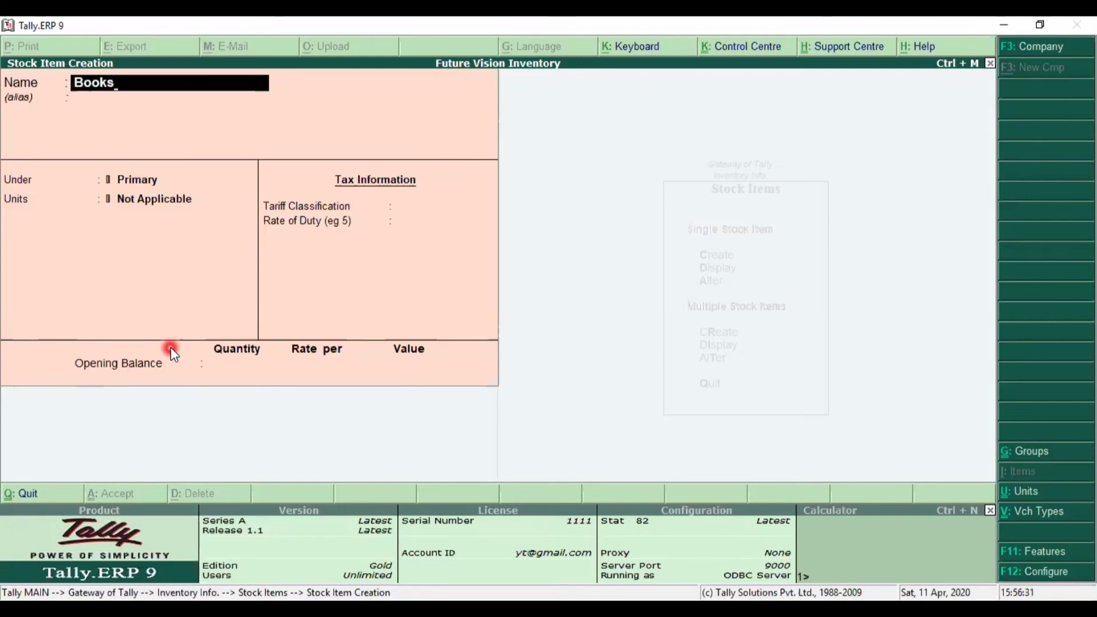
{"action": "key", "text": "Return"}
{"action": "key", "text": "Return"}
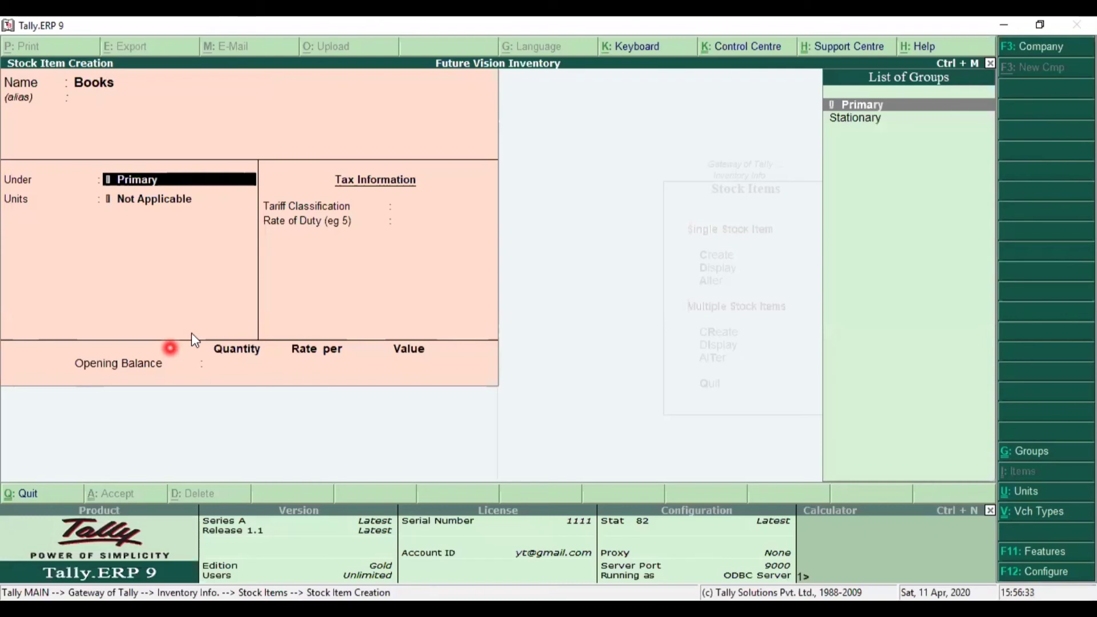
{"action": "left_click", "coordinate": [32, 186]}
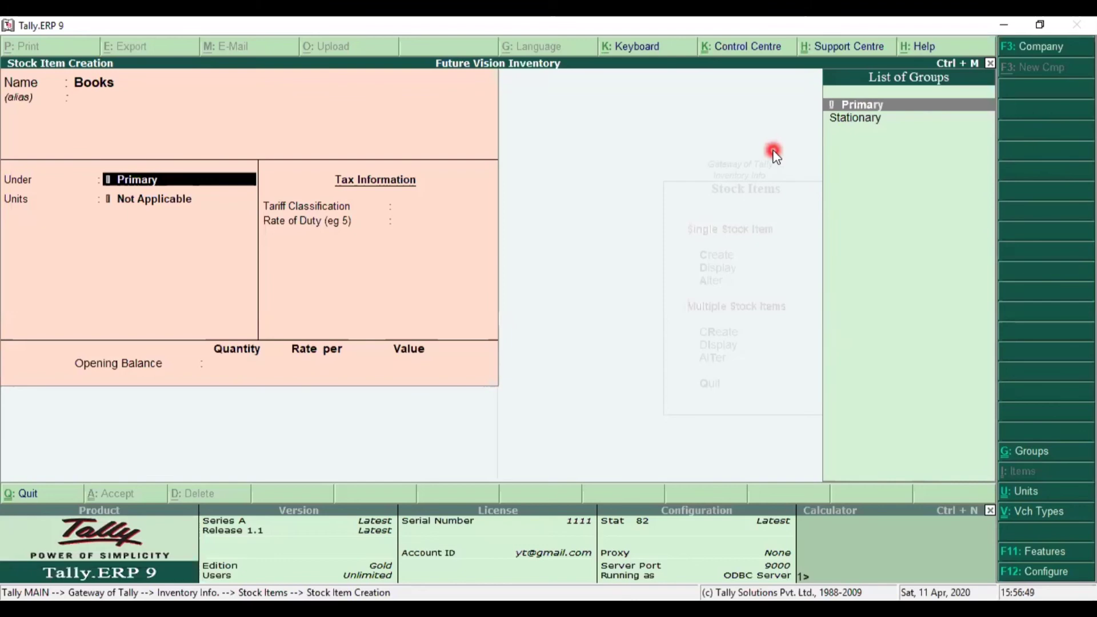
{"action": "key", "text": "Down"}
{"action": "key", "text": "Return"}
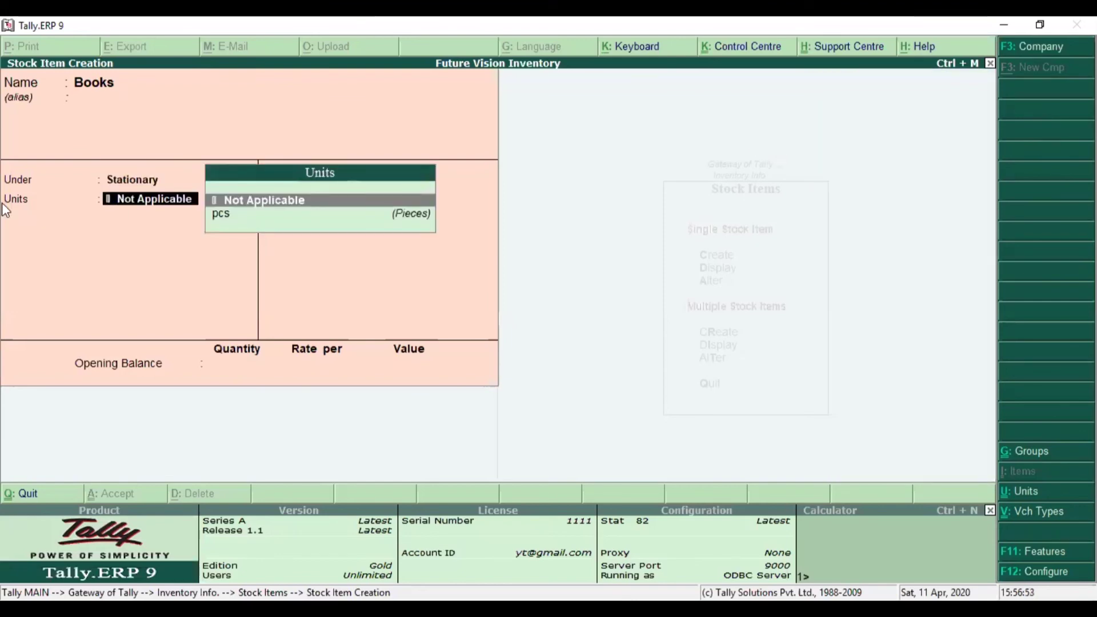
Set the Books item's unit to pcs, keep tariff classification Not Applicable, leave the opening balance empty and save the item.
{"action": "left_click", "coordinate": [29, 225]}
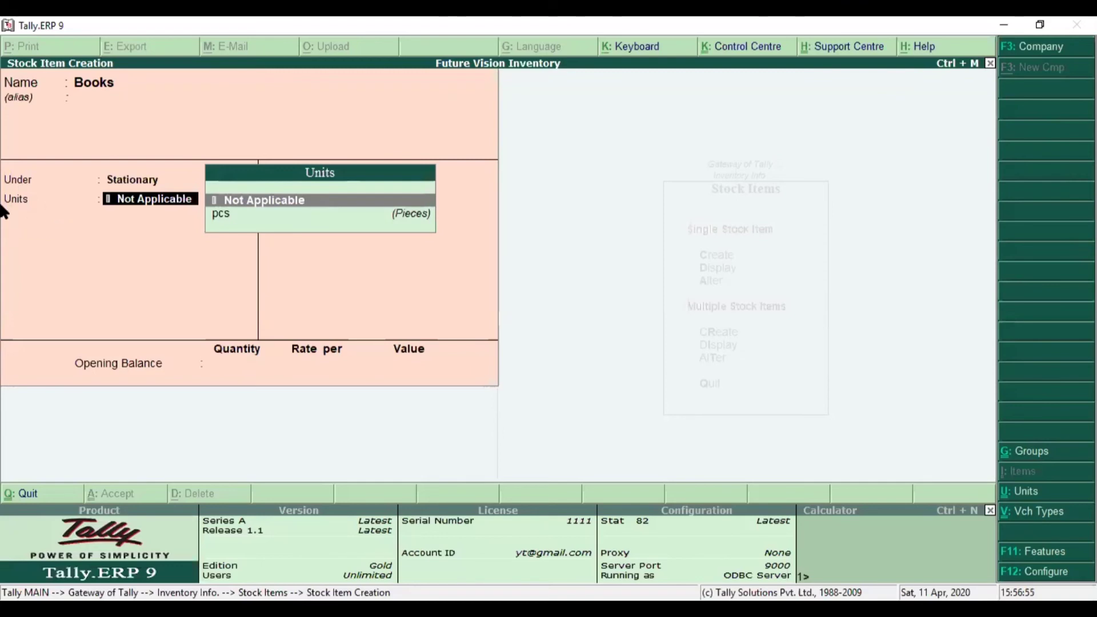
{"action": "left_click", "coordinate": [40, 227]}
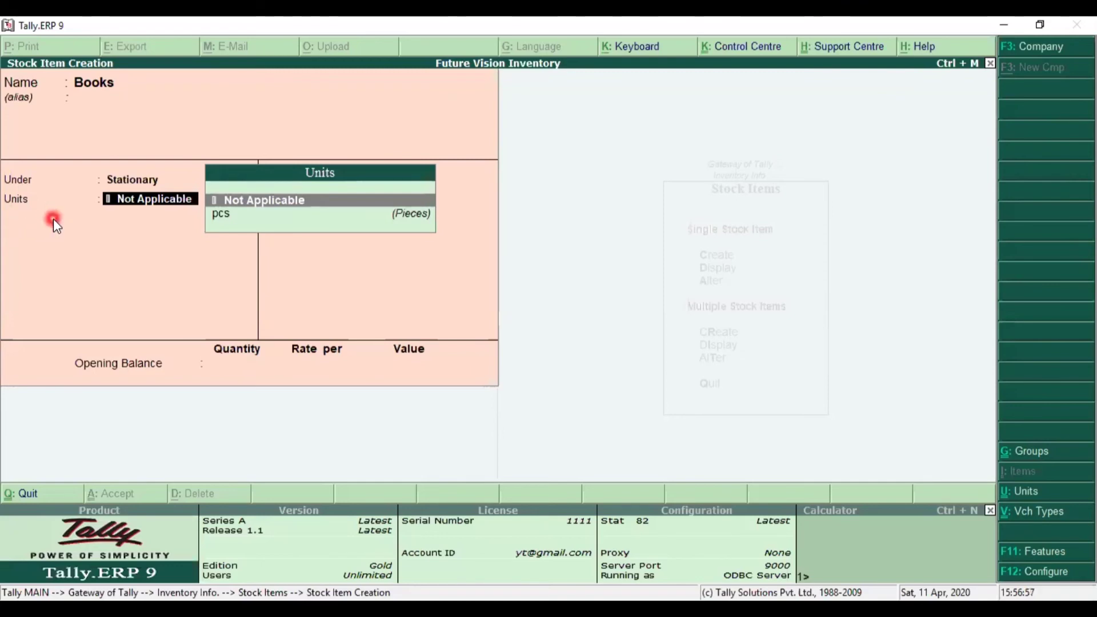
{"action": "left_click", "coordinate": [53, 216]}
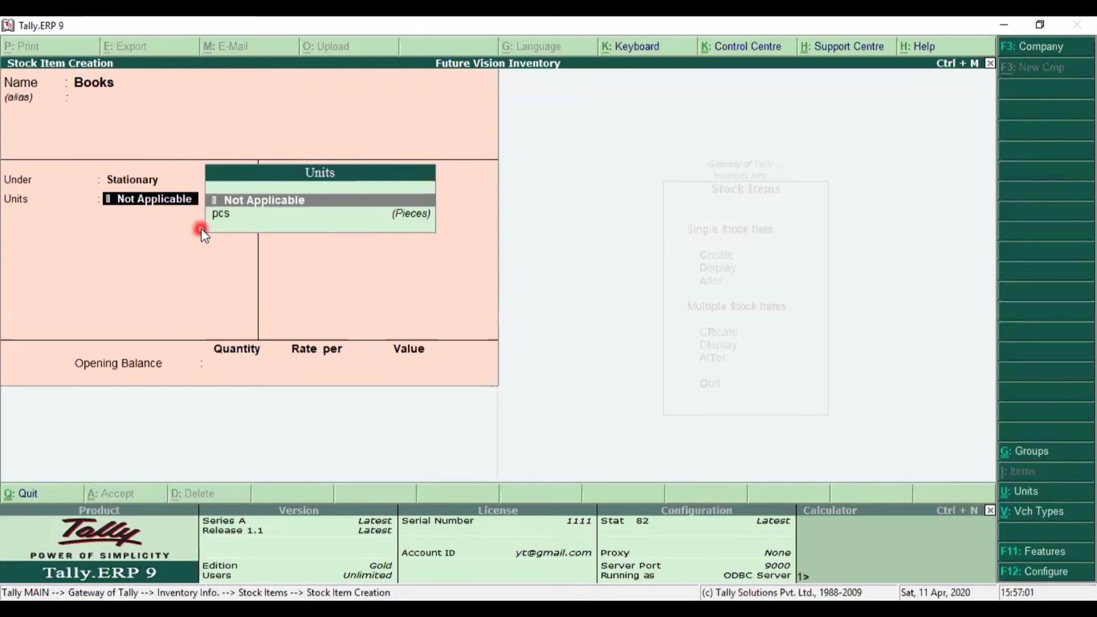
{"action": "key", "text": "Down"}
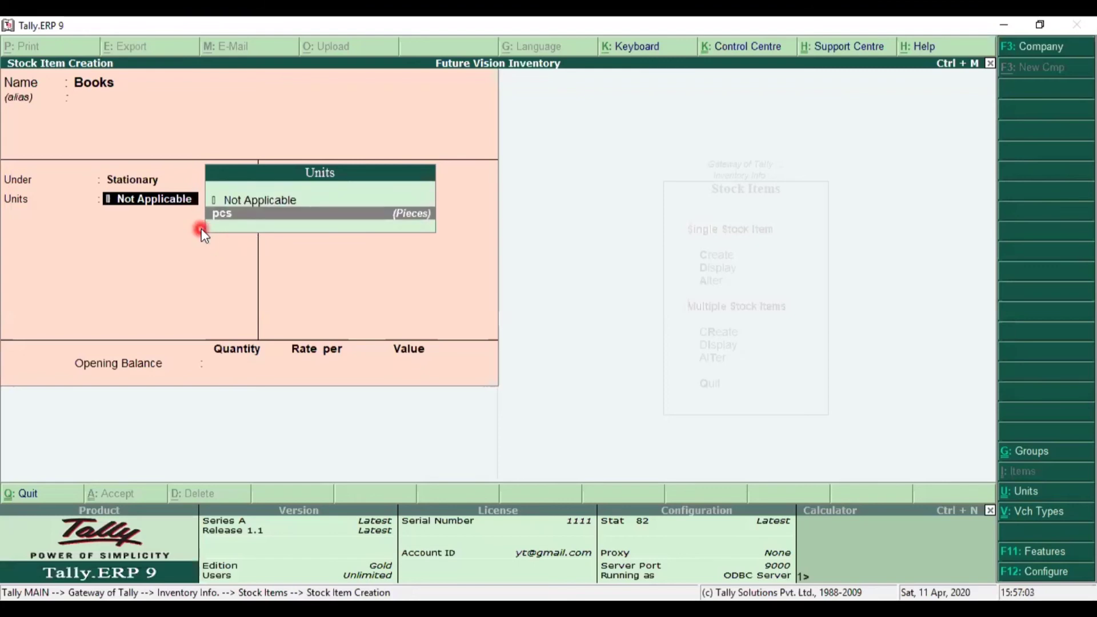
{"action": "key", "text": "Return"}
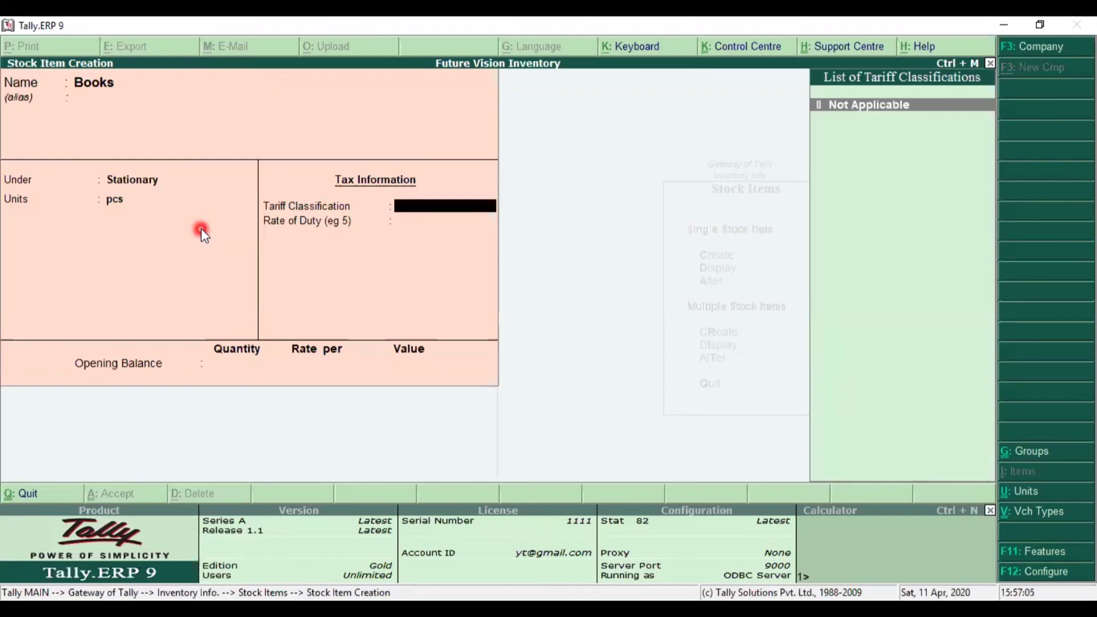
{"action": "key", "text": "Return"}
{"action": "key", "text": "Return"}
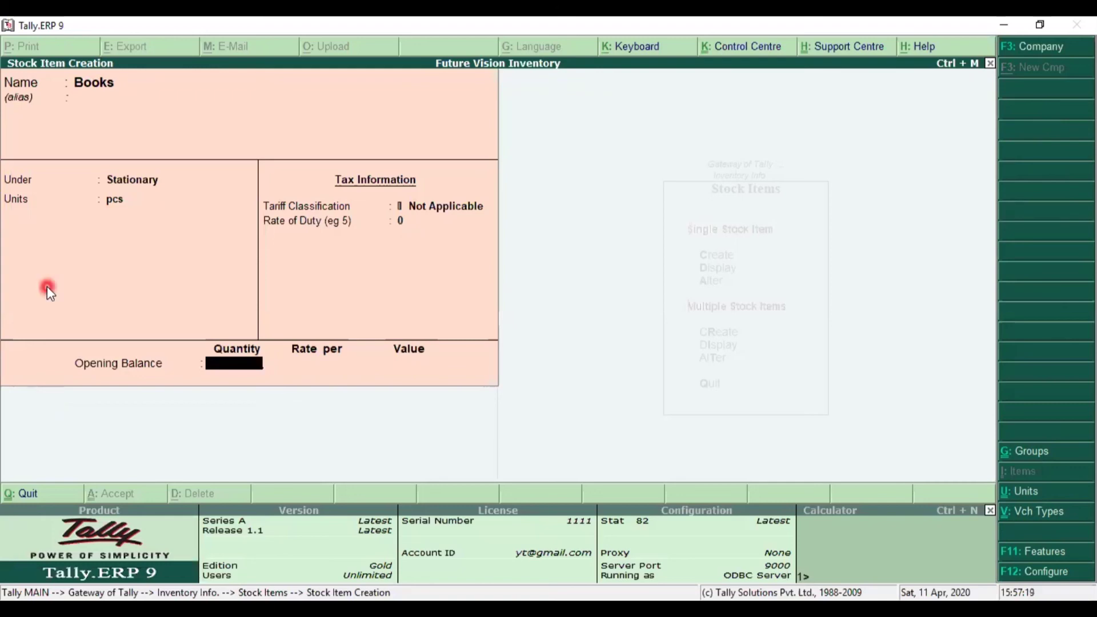
{"action": "key", "text": "Return"}
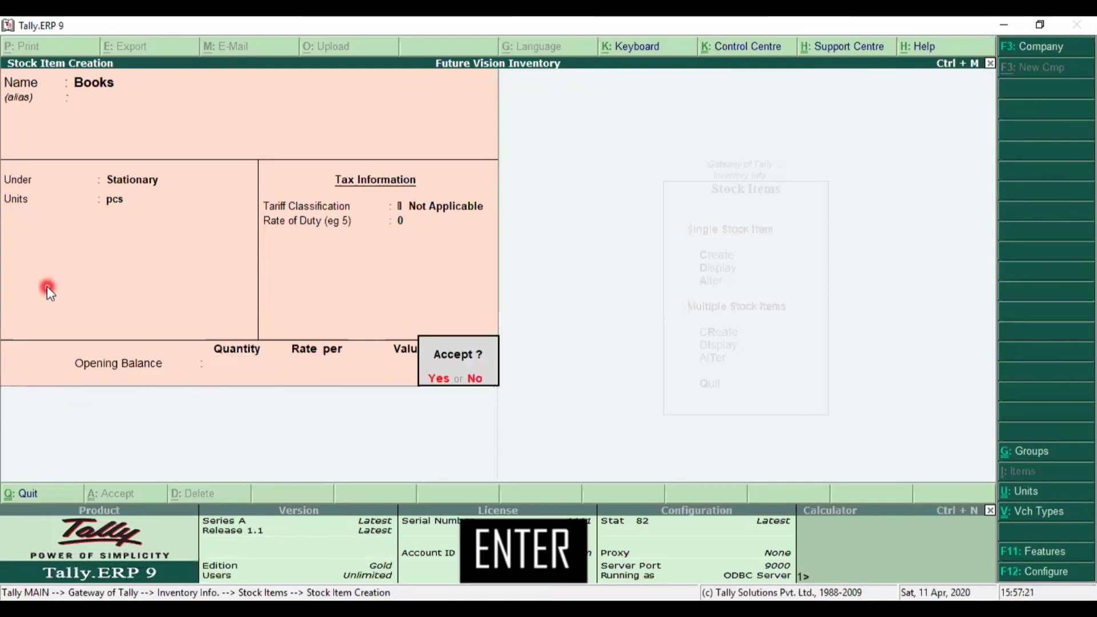
{"action": "key", "text": "Return"}
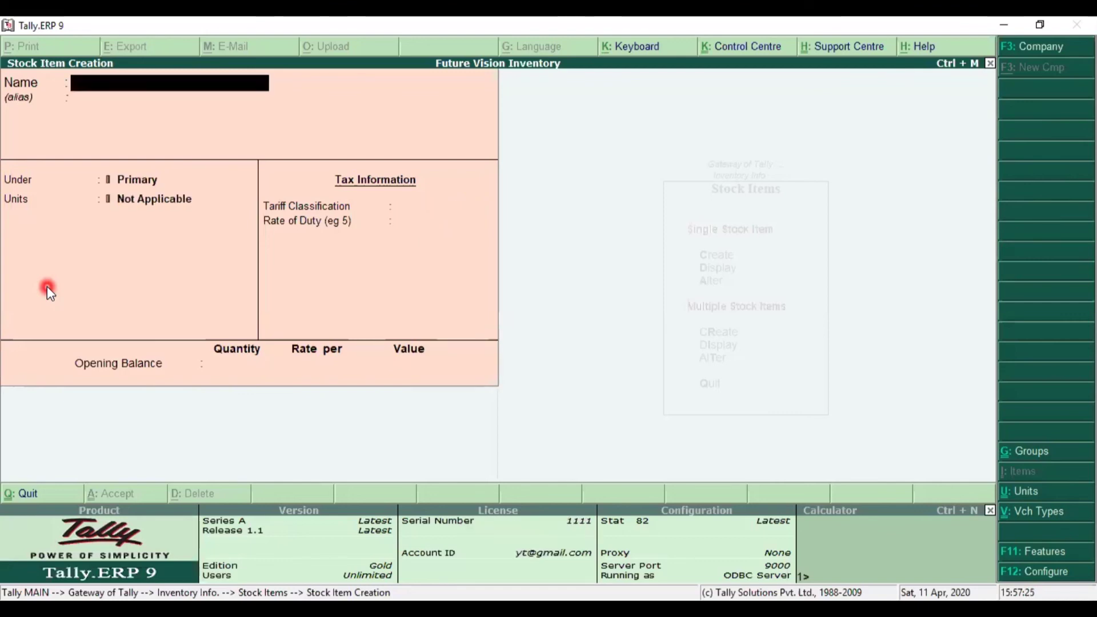
Create the stock item Pens under Stationary with unit pcs, tariff Not Applicable and no opening balance, and save it.
{"action": "type", "text": "Pensa"}
{"action": "key", "text": "BackSpace"}
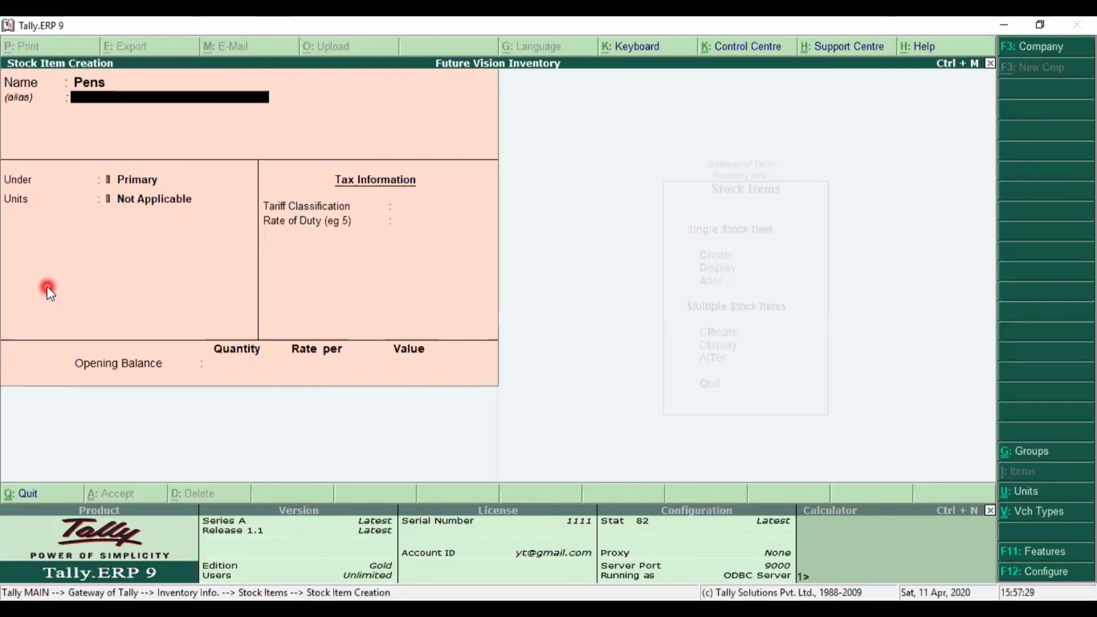
{"action": "key", "text": "Return"}
{"action": "key", "text": "Down"}
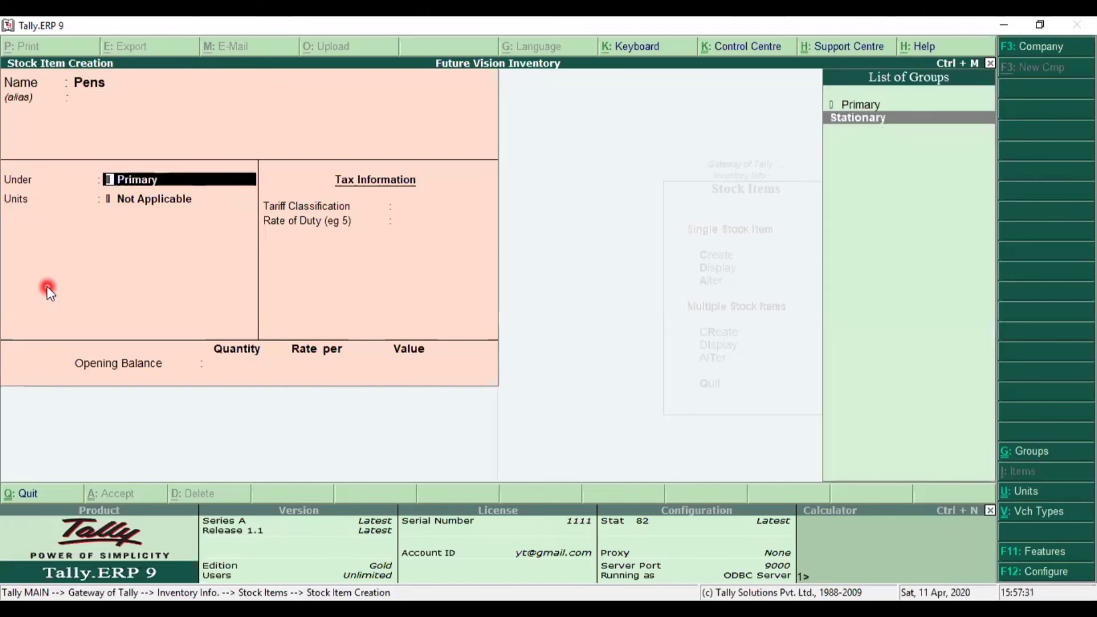
{"action": "key", "text": "Return"}
{"action": "key", "text": "Down"}
{"action": "key", "text": "Return"}
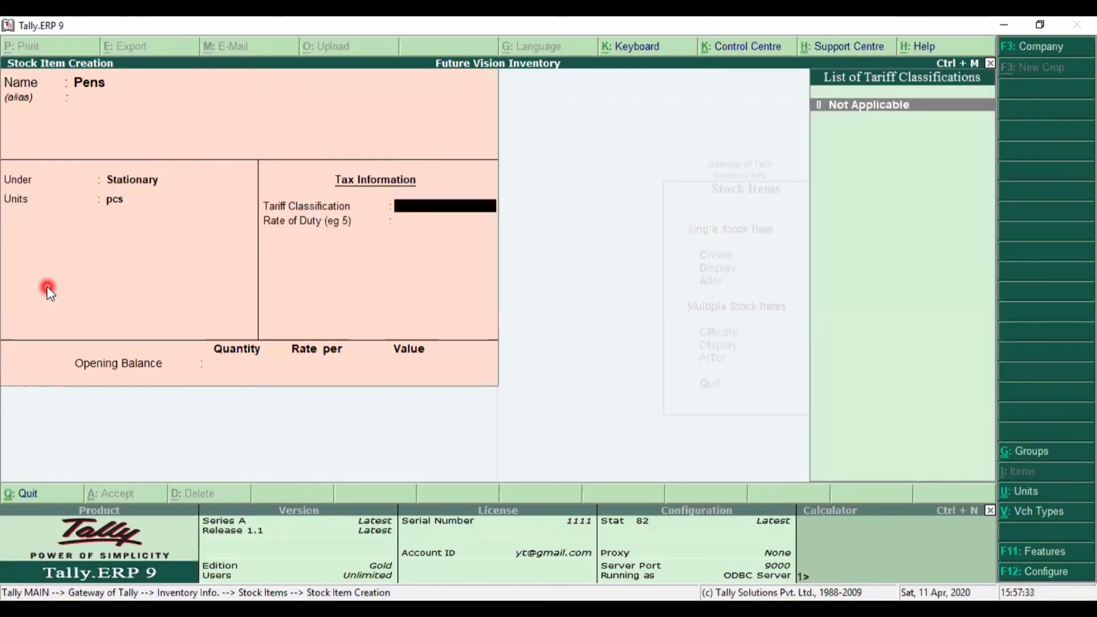
{"action": "key", "text": "Return"}
{"action": "key", "text": "Return"}
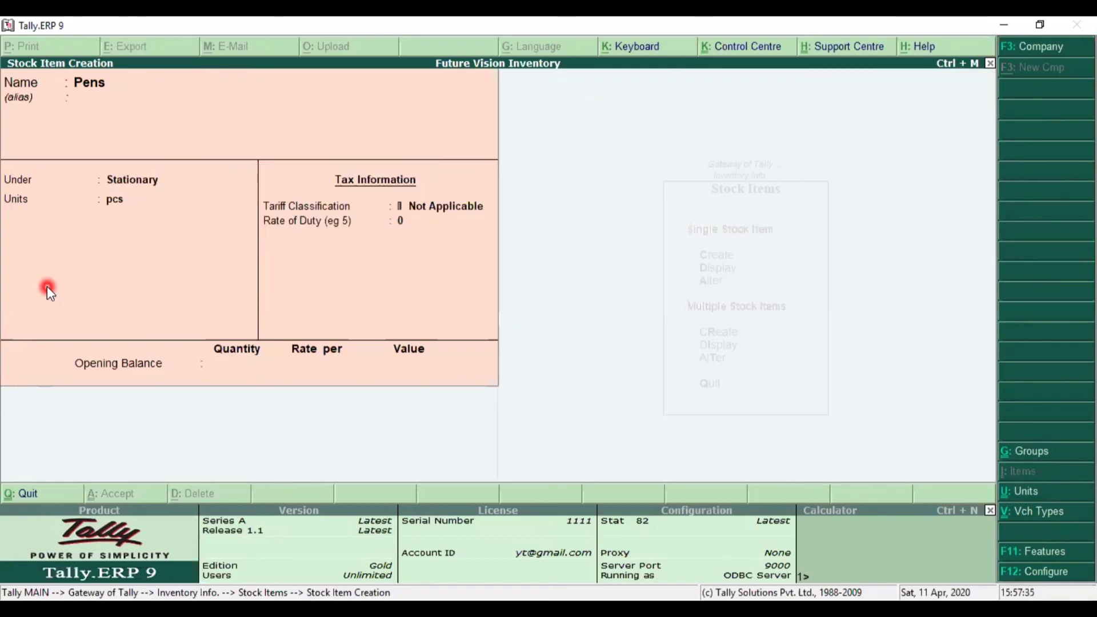
{"action": "key", "text": "Return"}
{"action": "key", "text": "Return"}
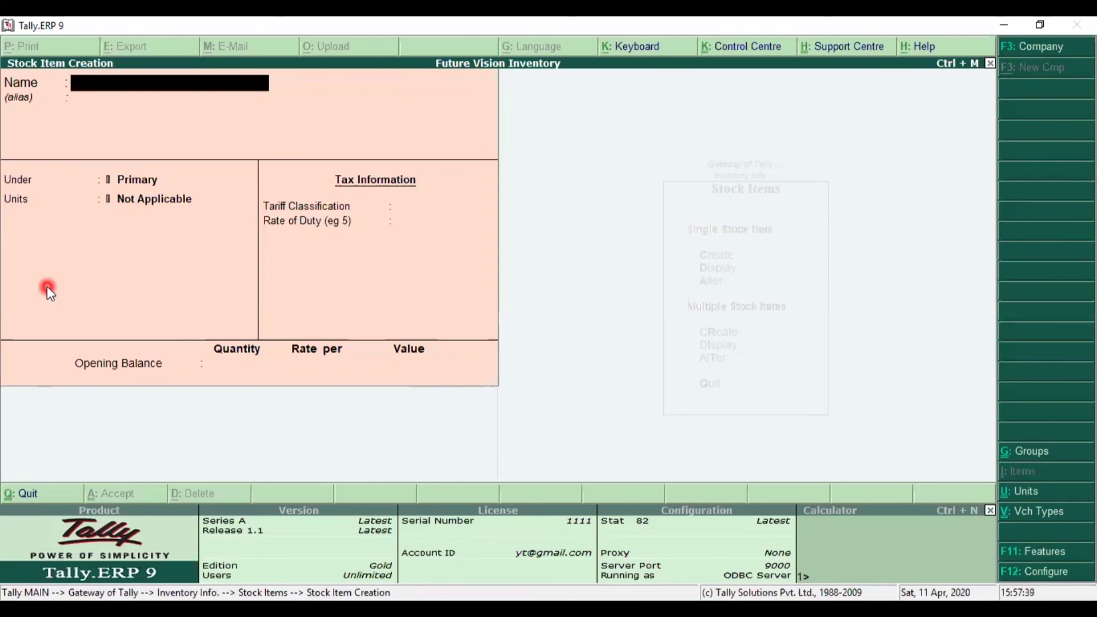
Create the stock item Pencils under Stationary with unit pcs, tariff Not Applicable and no opening balance, and save it.
{"action": "type", "text": "Pencils"}
{"action": "key", "text": "Return"}
{"action": "key", "text": "Return"}
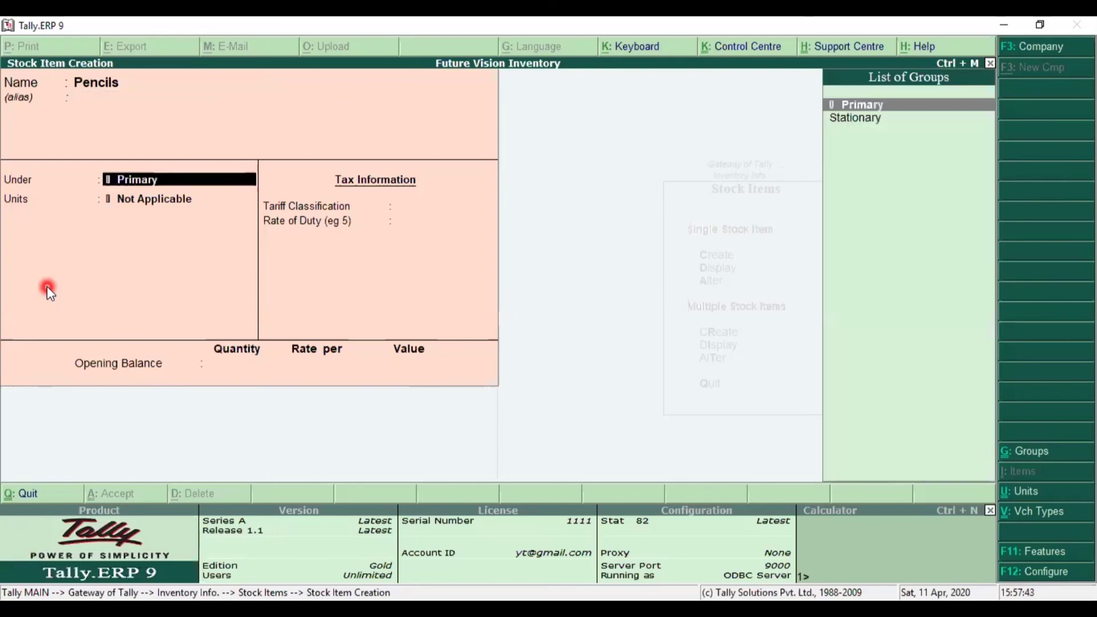
{"action": "key", "text": "Down"}
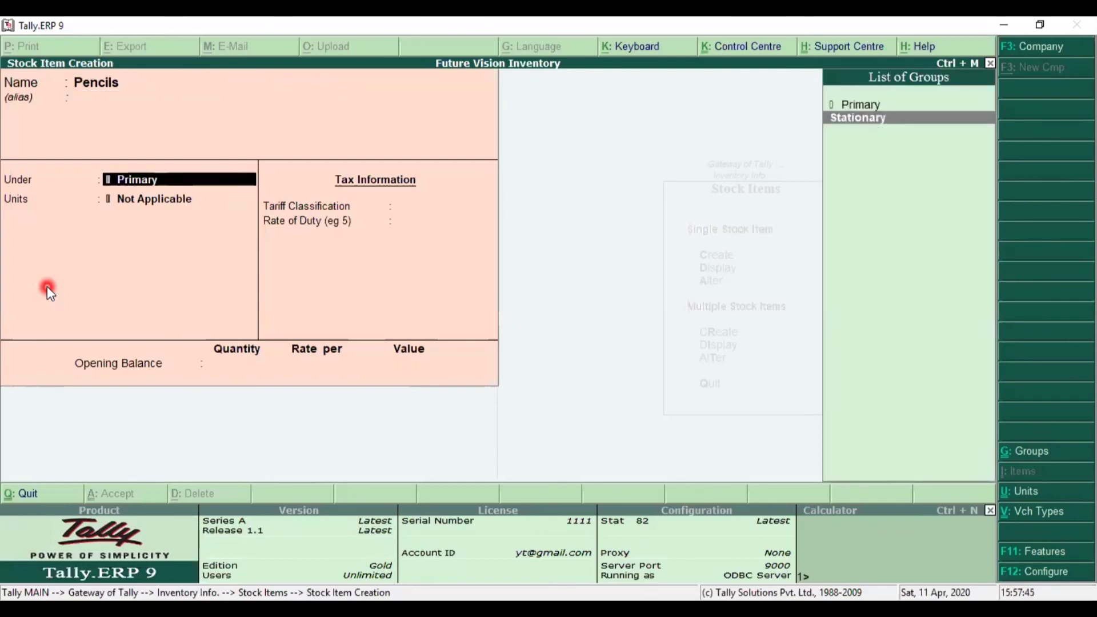
{"action": "key", "text": "Return"}
{"action": "type", "text": "pcs"}
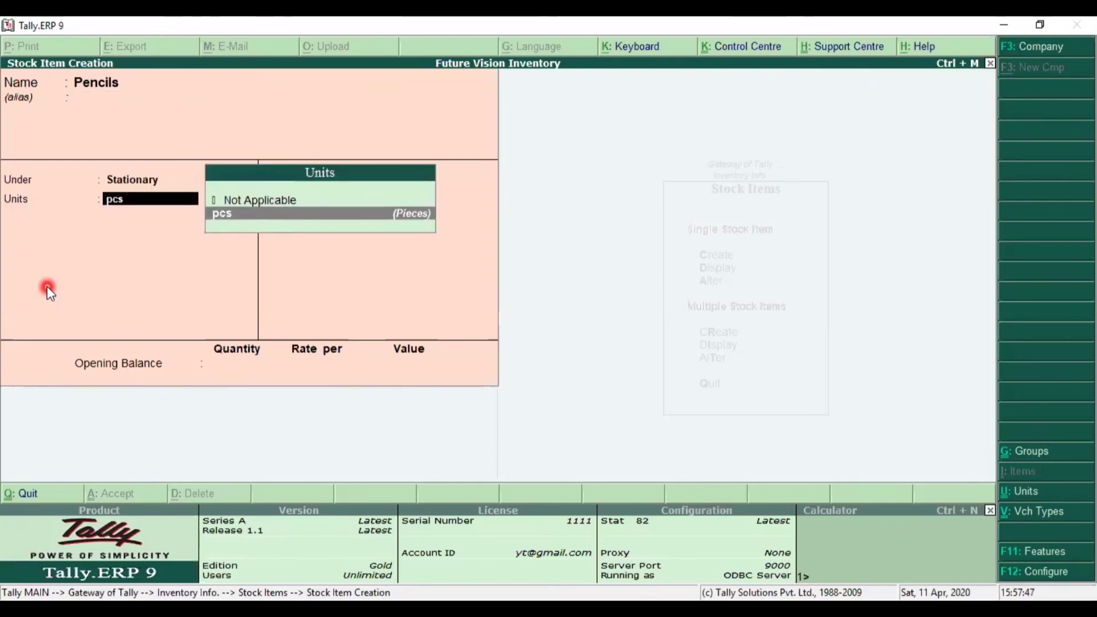
{"action": "key", "text": "Return"}
{"action": "key", "text": "Return"}
{"action": "key", "text": "Return"}
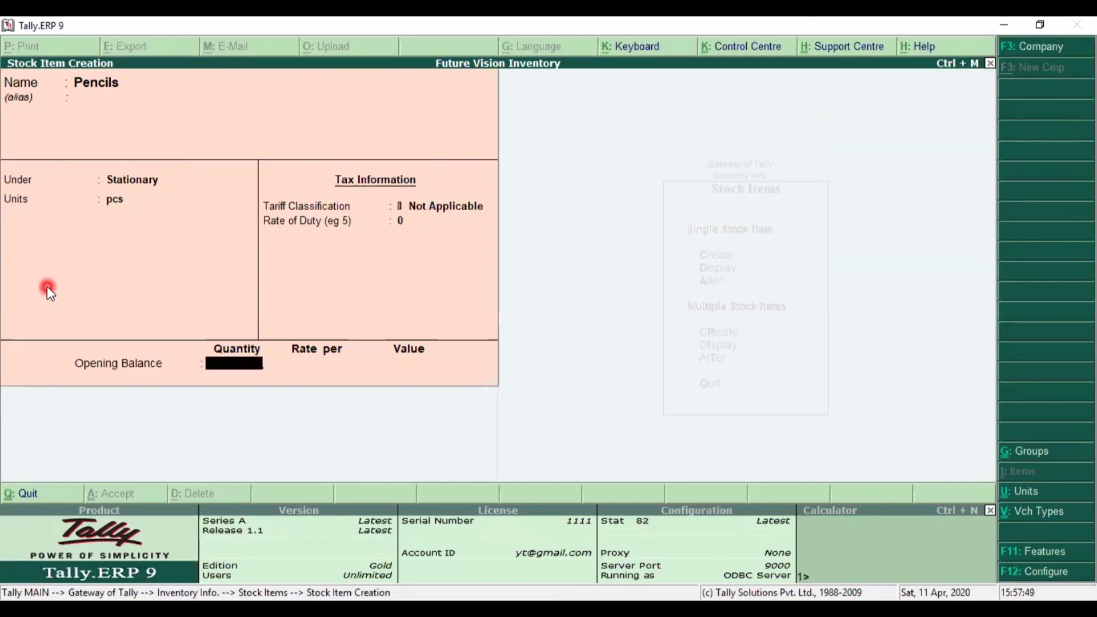
{"action": "key", "text": "Return"}
{"action": "key", "text": "Return"}
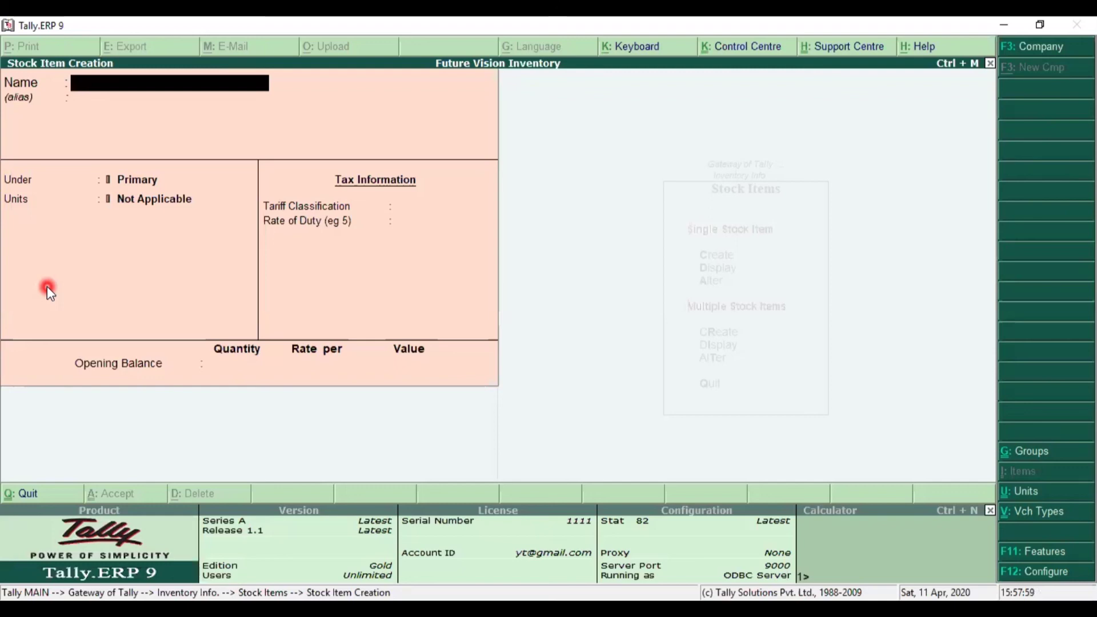
Leave stock item creation, return to the Gateway of Tally and select Accounts Info.
{"action": "key", "text": "Escape"}
{"action": "key", "text": "y"}
{"action": "key", "text": "Escape"}
{"action": "key", "text": "Escape"}
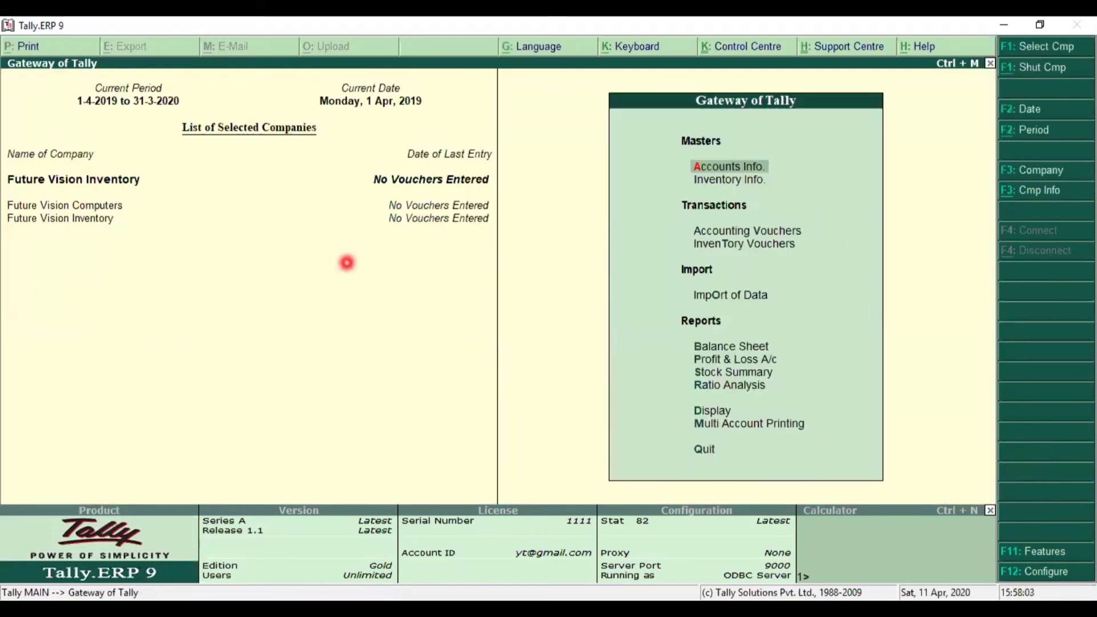
{"action": "left_click", "coordinate": [728, 164]}
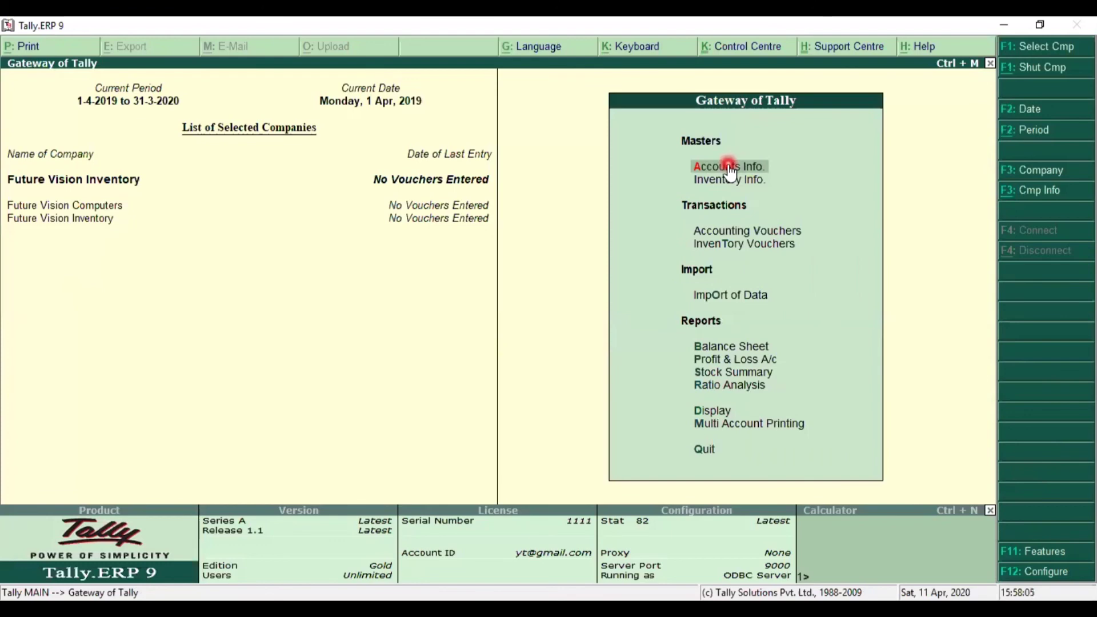